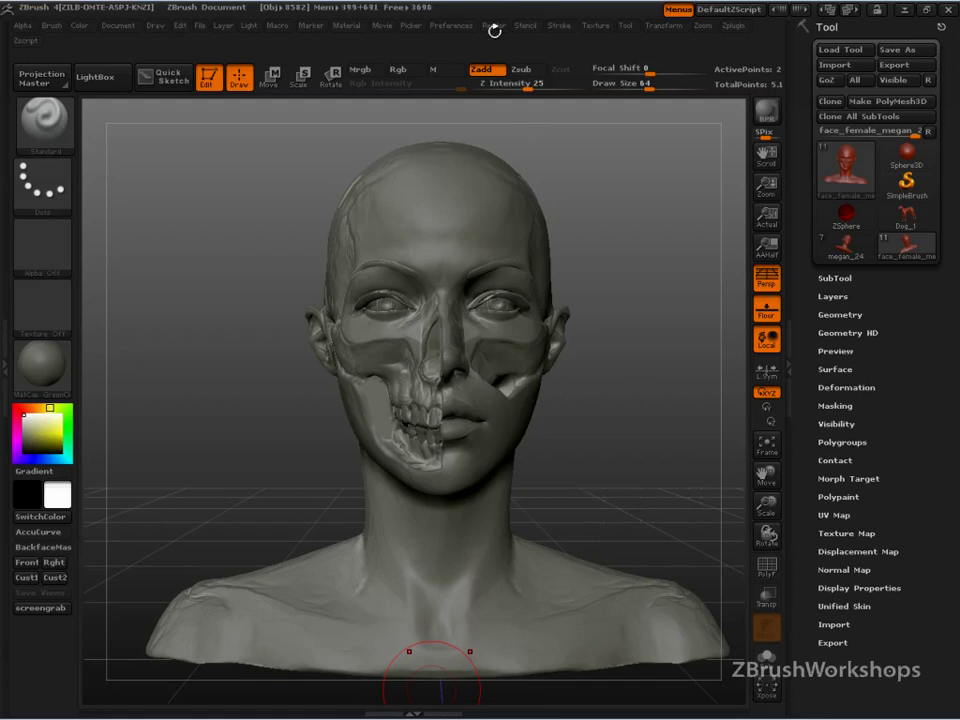
# Dock the Render settings in the side tray and enable the render image adjustments
pyautogui.click(495, 28)
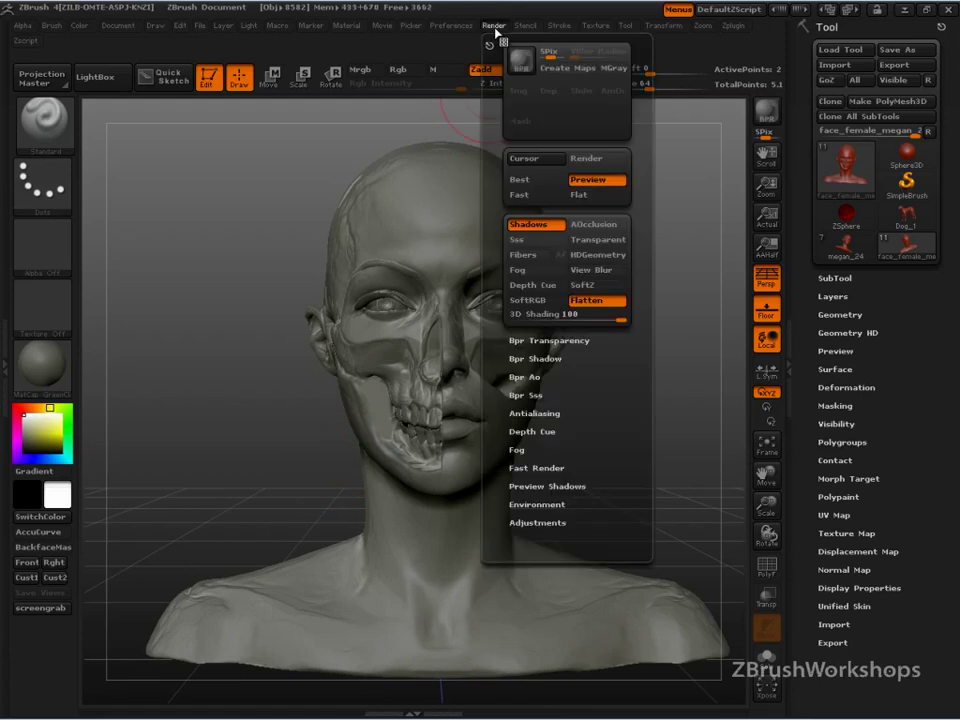
pyautogui.moveTo(489, 40); pyautogui.dragTo(825, 30)
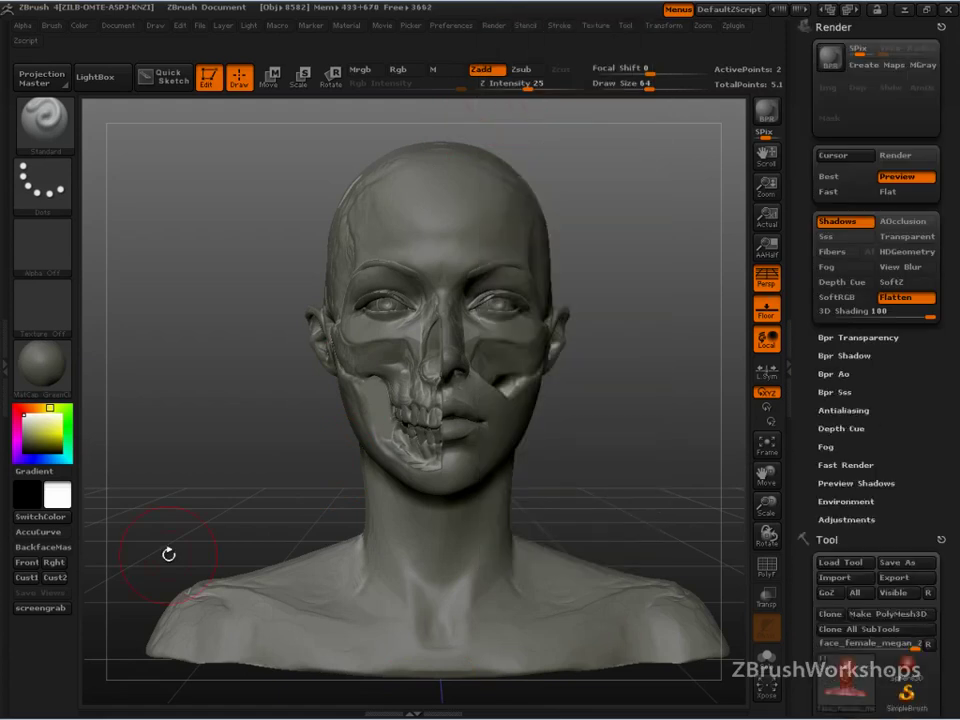
pyautogui.click(848, 519)
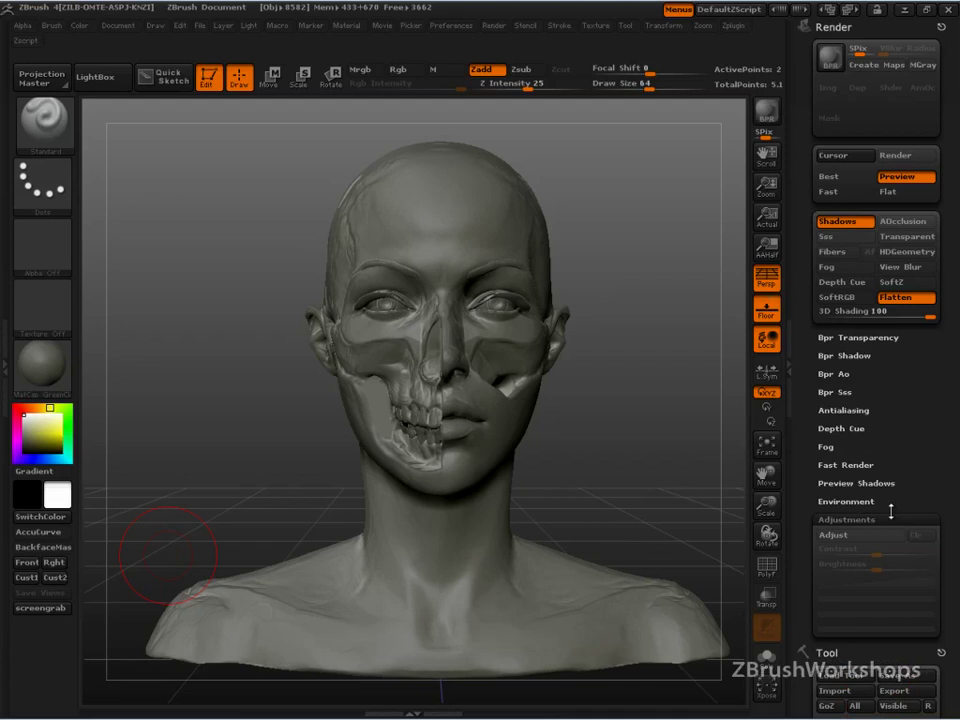
pyautogui.moveTo(900, 431); pyautogui.dragTo(900, 163)
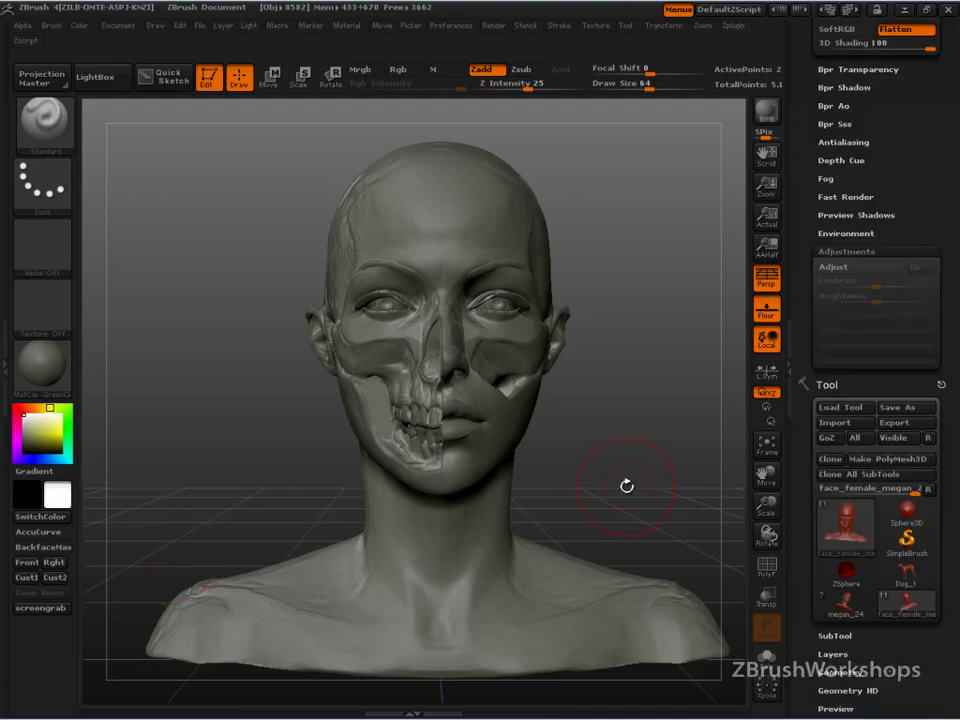
pyautogui.click(849, 267)
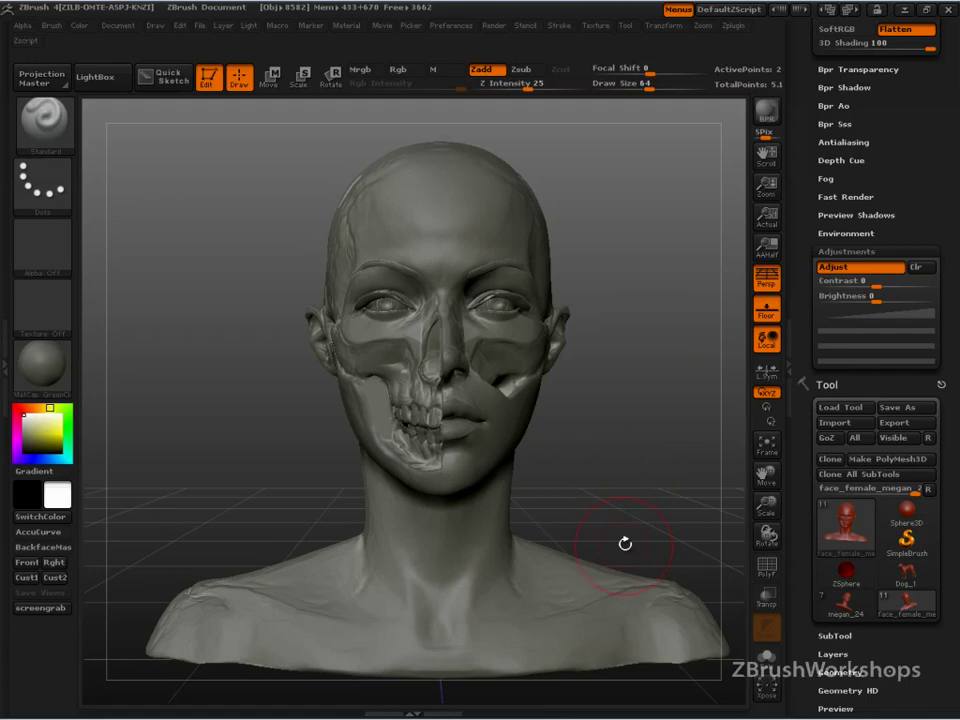
pyautogui.moveTo(876, 286)
pyautogui.mouseDown()
pyautogui.moveTo(920, 287)
pyautogui.moveTo(849, 287)
pyautogui.moveTo(928, 301)
pyautogui.moveTo(828, 300)
pyautogui.moveTo(876, 297)
pyautogui.mouseUp()
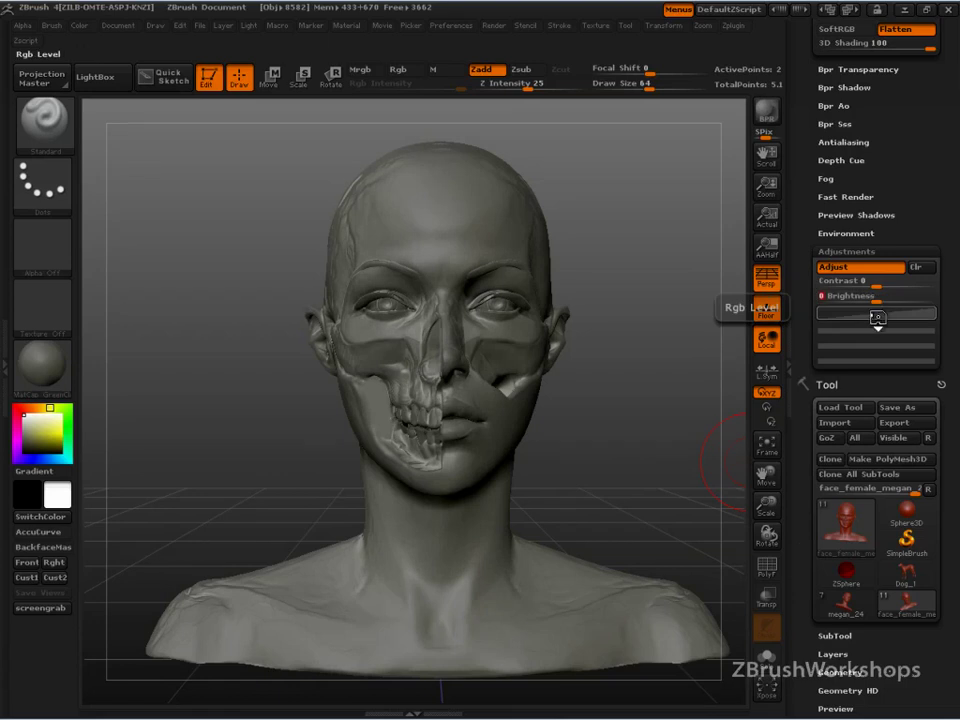
# Reshape the RGB Level curve of the render adjustments into a wave with a peak followed by a dip
pyautogui.click(878, 314)
pyautogui.moveTo(853, 403); pyautogui.dragTo(900, 386)
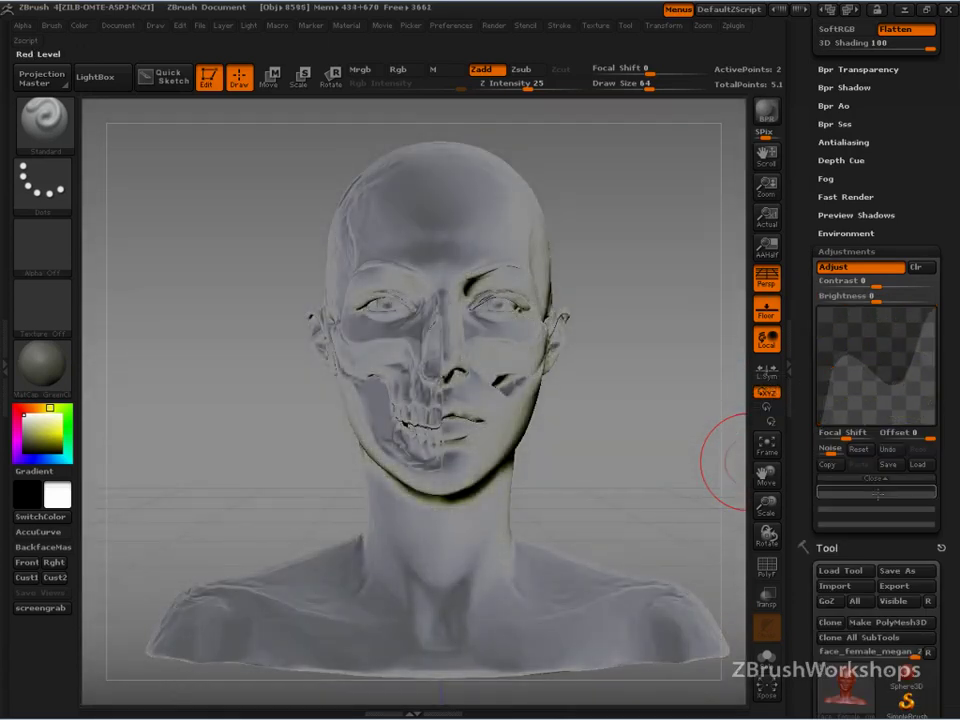
pyautogui.moveTo(718, 536)
pyautogui.mouseDown()
pyautogui.moveTo(714, 557)
pyautogui.moveTo(681, 510)
pyautogui.moveTo(649, 518)
pyautogui.moveTo(673, 476)
pyautogui.moveTo(632, 426)
pyautogui.moveTo(677, 418)
pyautogui.moveTo(700, 462)
pyautogui.moveTo(671, 467)
pyautogui.mouseUp()
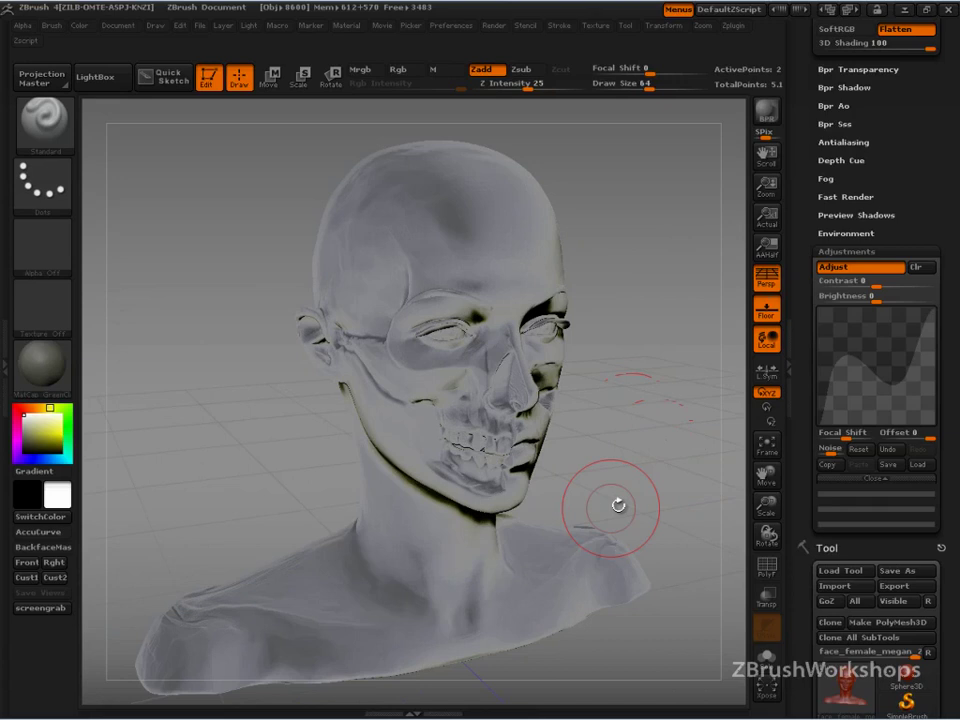
pyautogui.moveTo(720, 332); pyautogui.dragTo(714, 343)
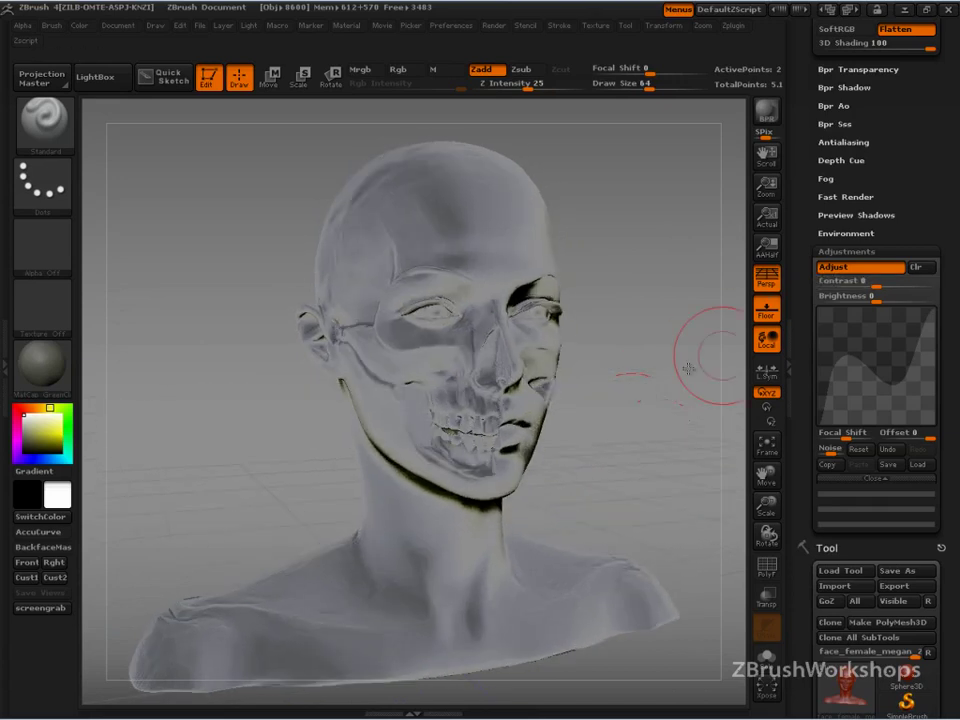
# Turn off the render image adjustments and remove the Render settings from the side tray
pyautogui.click(846, 268)
pyautogui.click(848, 252)
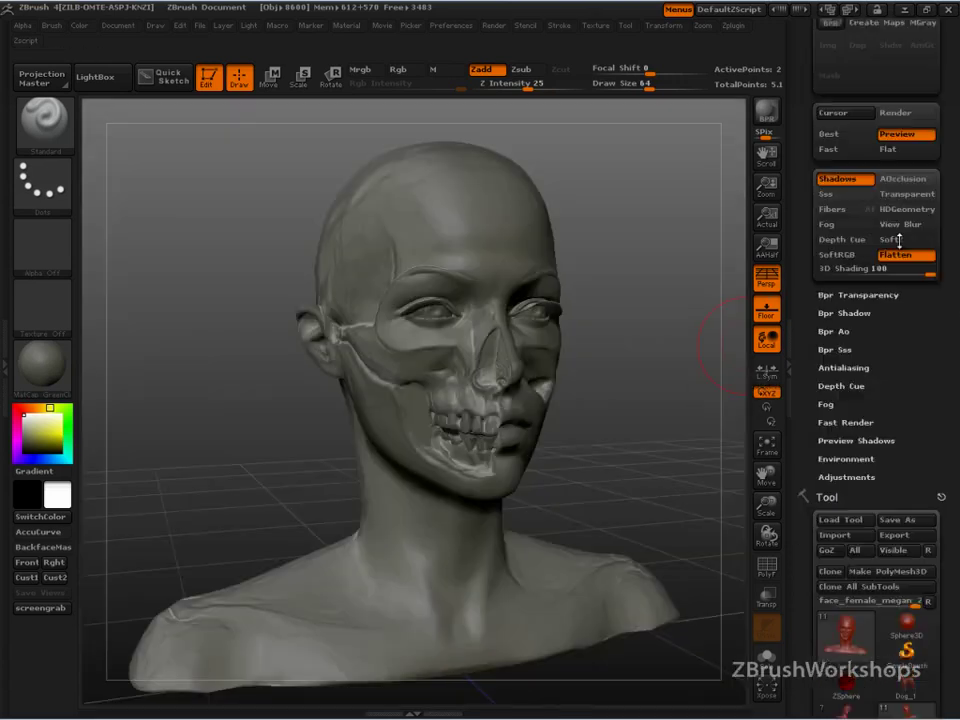
pyautogui.moveTo(940, 27); pyautogui.dragTo(620, 168)
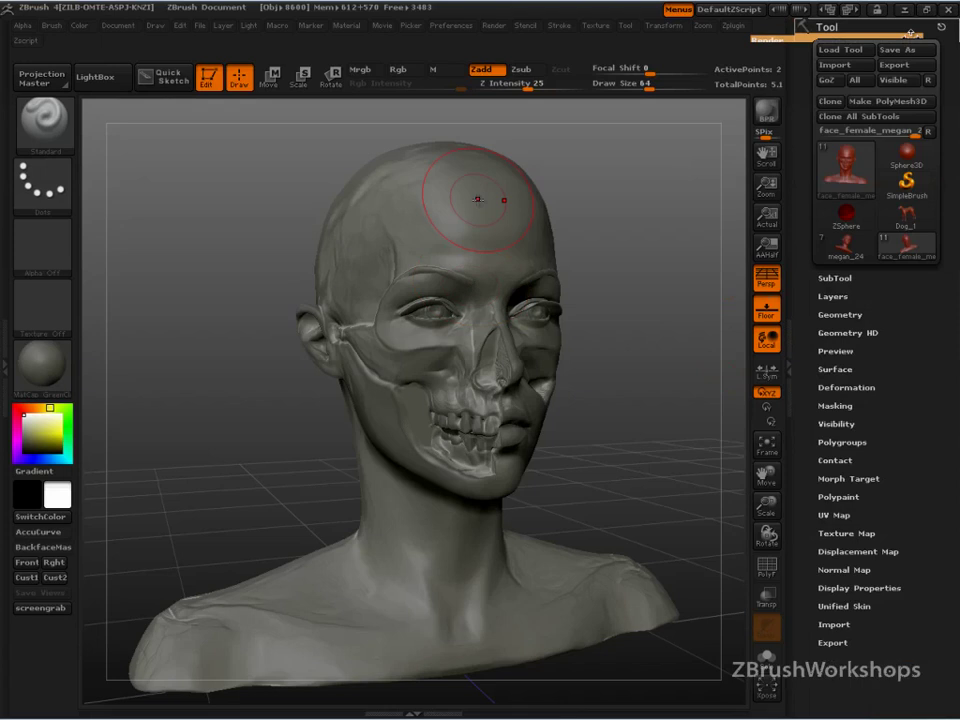
# Dock the Material settings in the side tray with the MatCap GreenClay modifiers shown
pyautogui.click(341, 39)
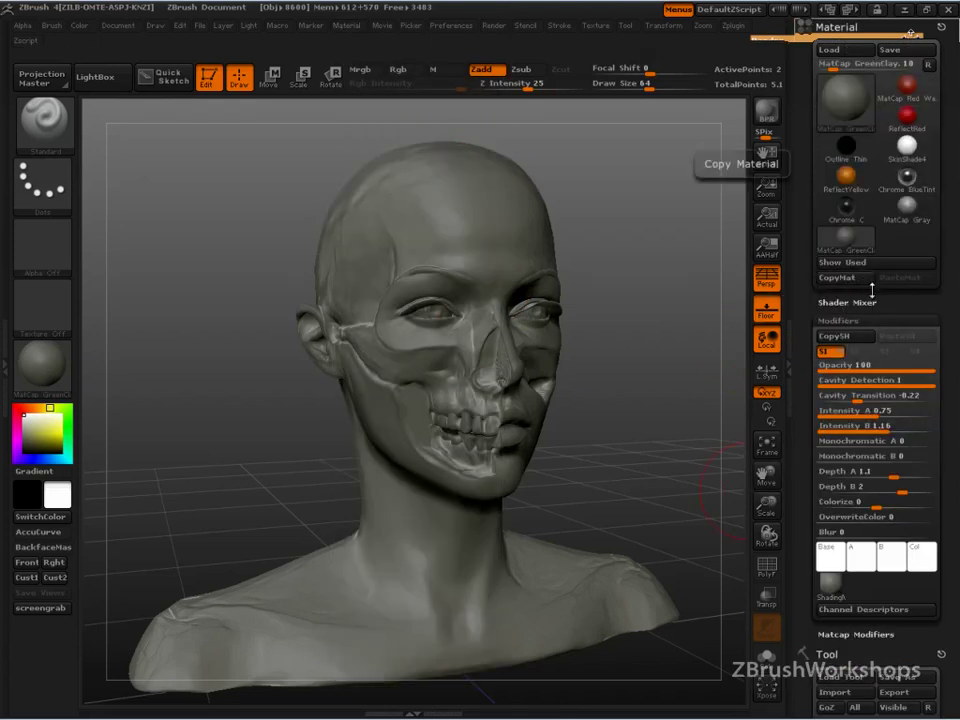
pyautogui.moveTo(659, 393); pyautogui.dragTo(663, 465)
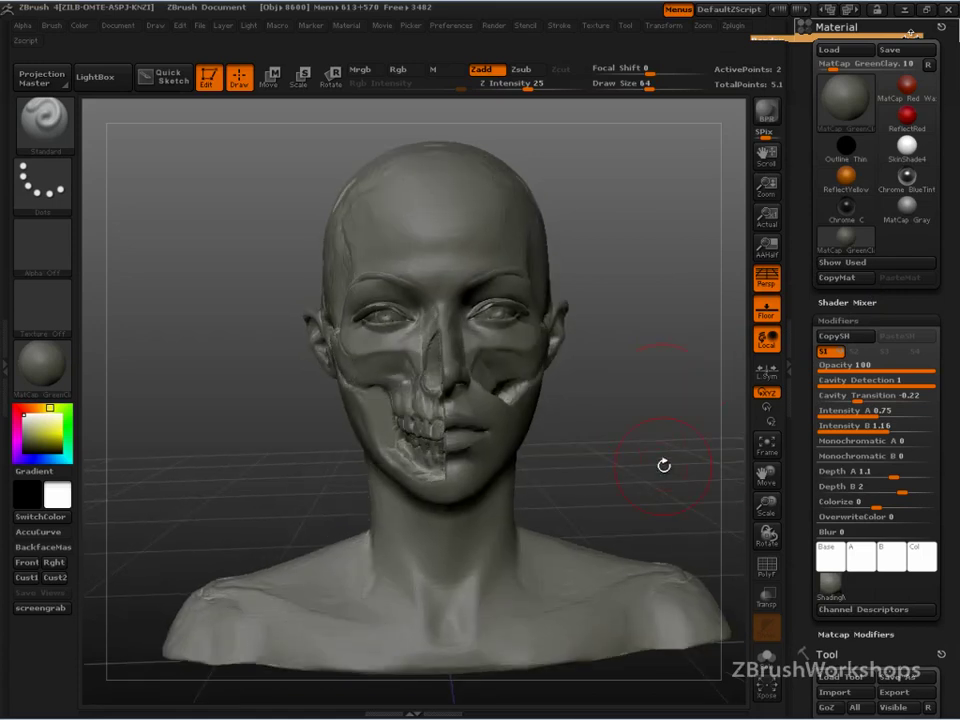
pyautogui.hotkey('ctrl', 'shift')
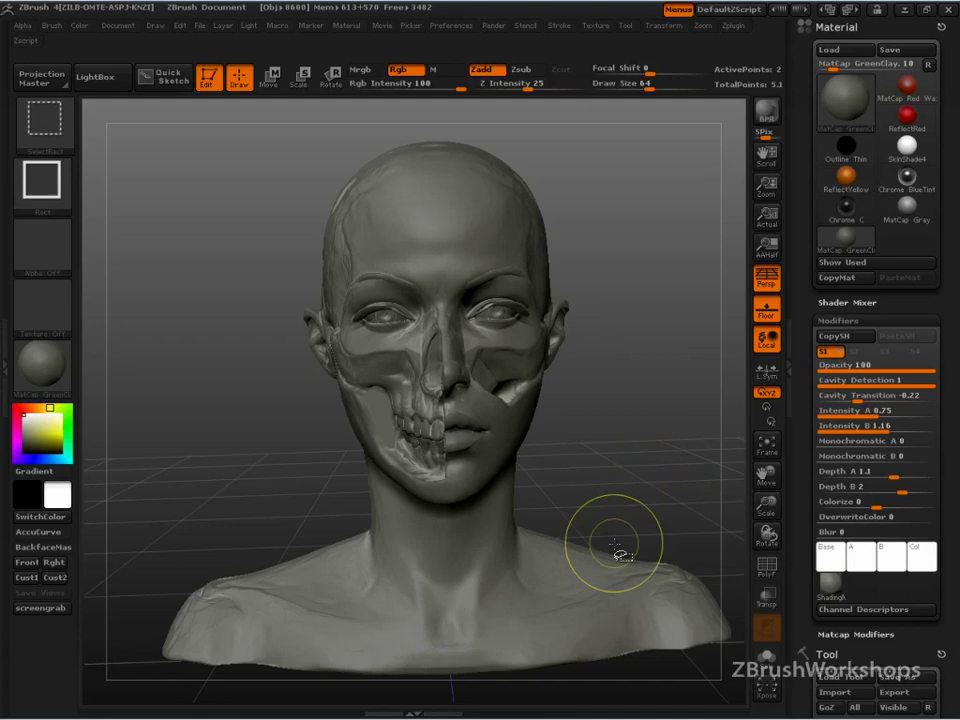
pyautogui.moveTo(850, 568)
pyautogui.mouseDown()
pyautogui.moveTo(806, 615)
pyautogui.moveTo(896, 576)
pyautogui.moveTo(811, 574)
pyautogui.mouseUp()
pyautogui.moveTo(600, 433); pyautogui.dragTo(757, 546)
pyautogui.moveTo(736, 510)
pyautogui.mouseDown()
pyautogui.moveTo(762, 566)
pyautogui.moveTo(713, 546)
pyautogui.mouseUp()
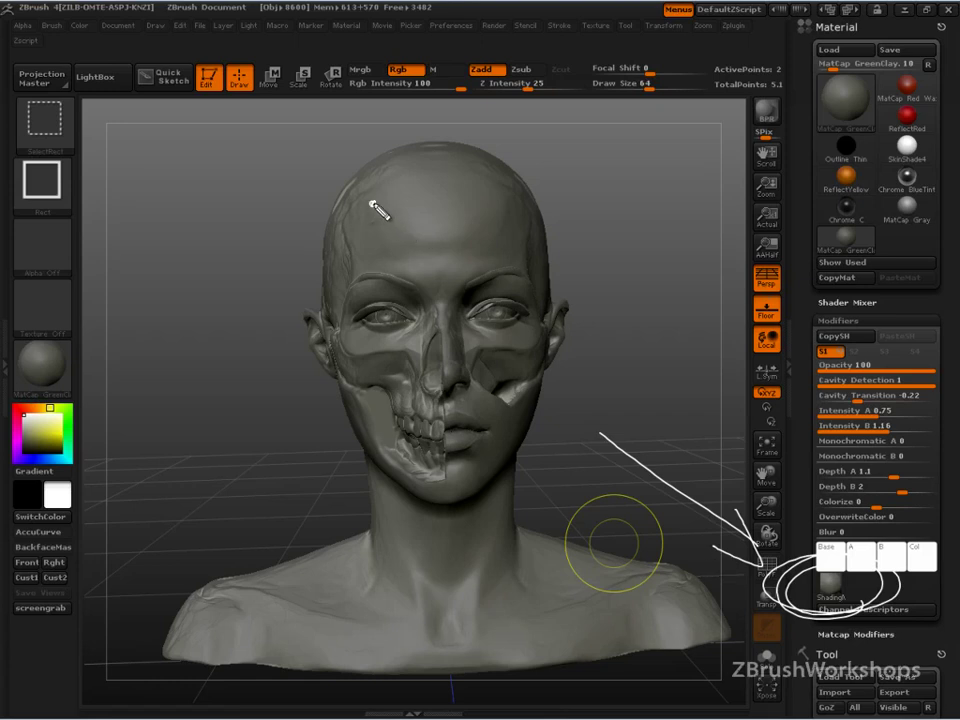
pyautogui.moveTo(372, 203)
pyautogui.mouseDown()
pyautogui.moveTo(256, 169)
pyautogui.moveTo(273, 149)
pyautogui.mouseUp()
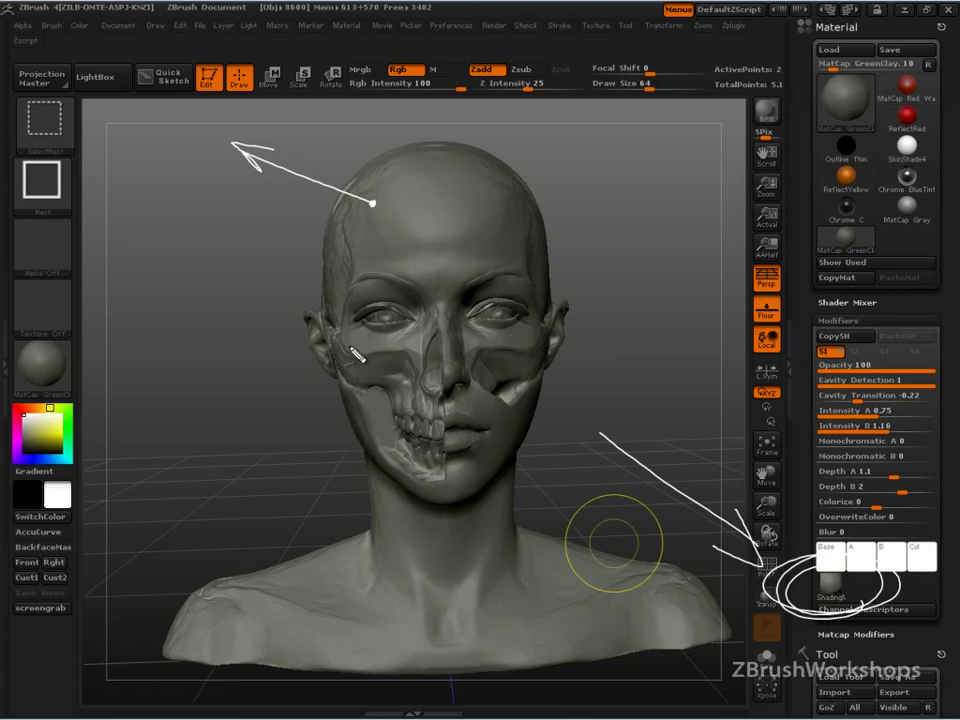
pyautogui.moveTo(448, 227)
pyautogui.mouseDown()
pyautogui.moveTo(446, 190)
pyautogui.moveTo(430, 205)
pyautogui.moveTo(462, 205)
pyautogui.moveTo(443, 218)
pyautogui.mouseUp()
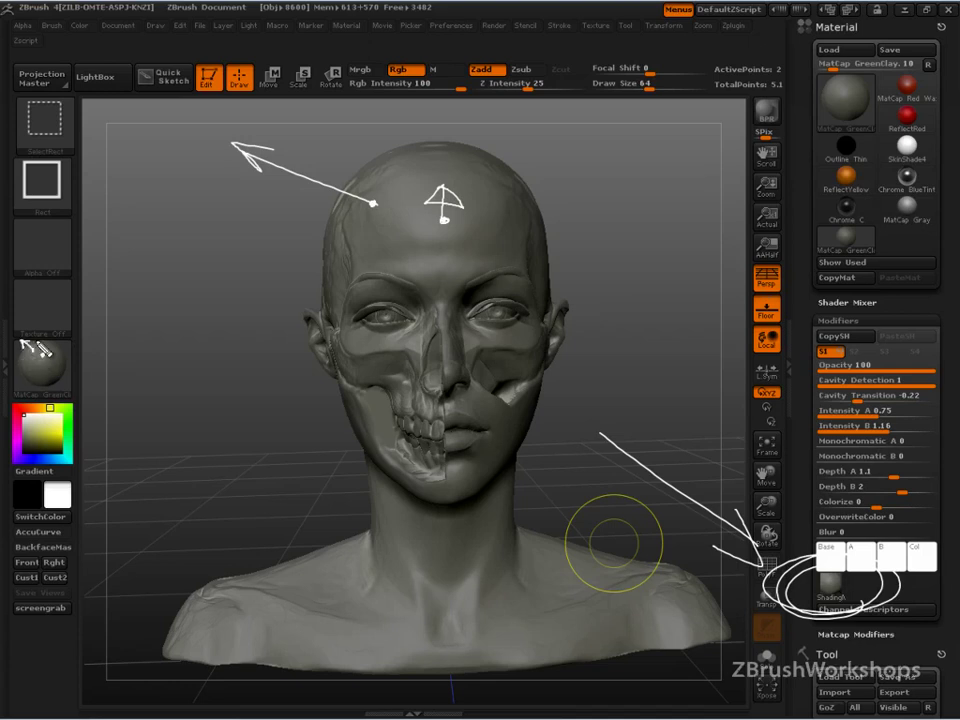
pyautogui.moveTo(384, 363)
pyautogui.mouseDown()
pyautogui.moveTo(389, 397)
pyautogui.moveTo(395, 380)
pyautogui.mouseUp()
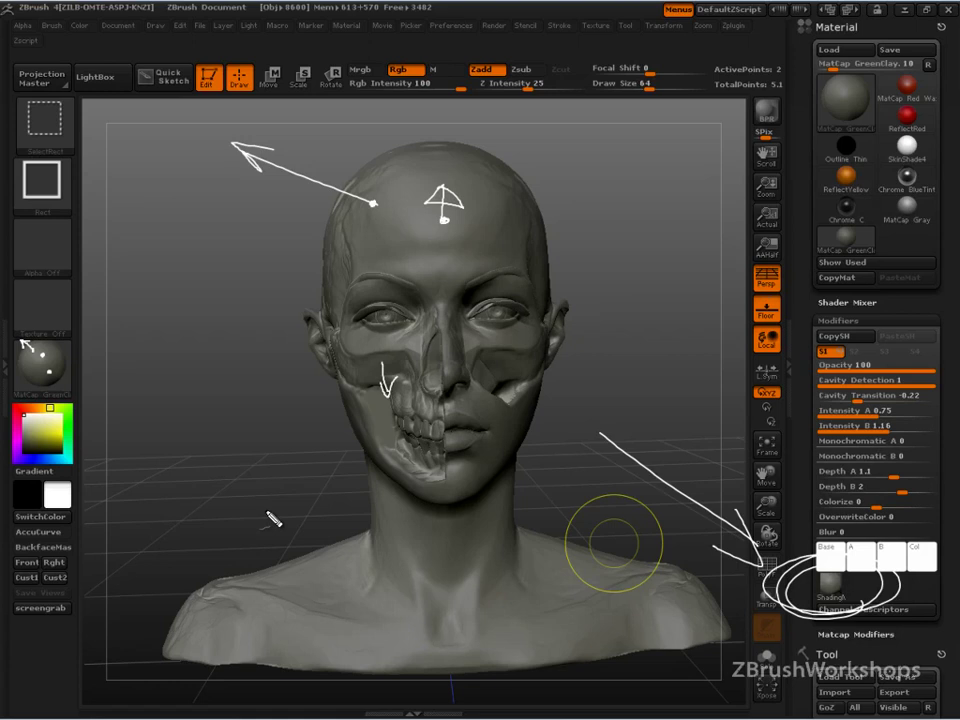
pyautogui.press('Escape')
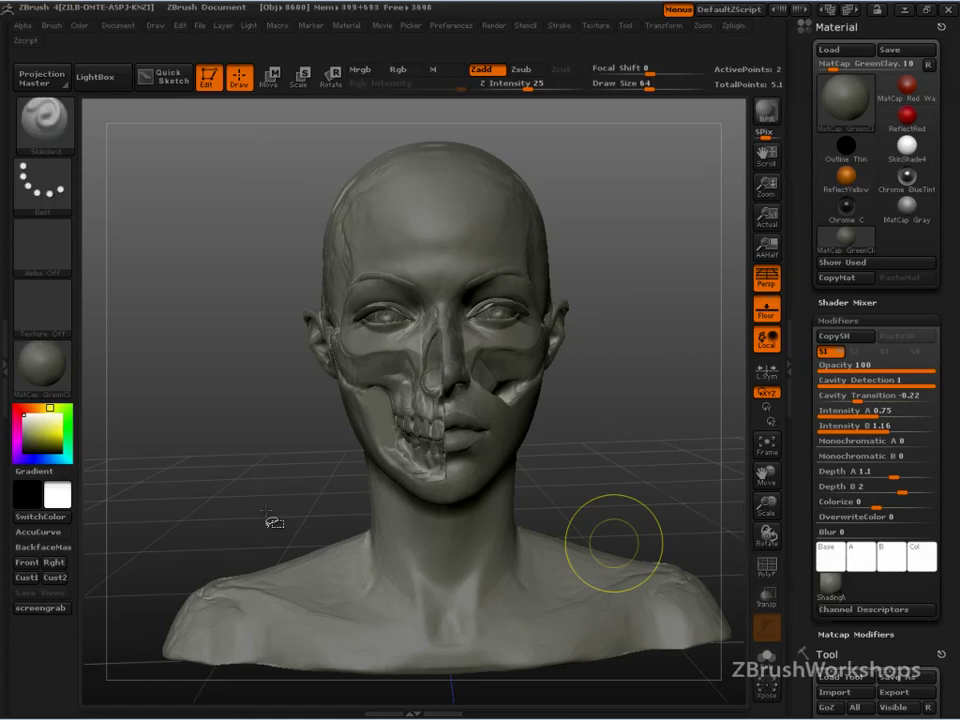
# Raise Intensity A of the MatCap GreenClay material to 2.13
pyautogui.moveTo(668, 519)
pyautogui.mouseDown()
pyautogui.moveTo(653, 523)
pyautogui.moveTo(671, 517)
pyautogui.moveTo(643, 568)
pyautogui.mouseUp()
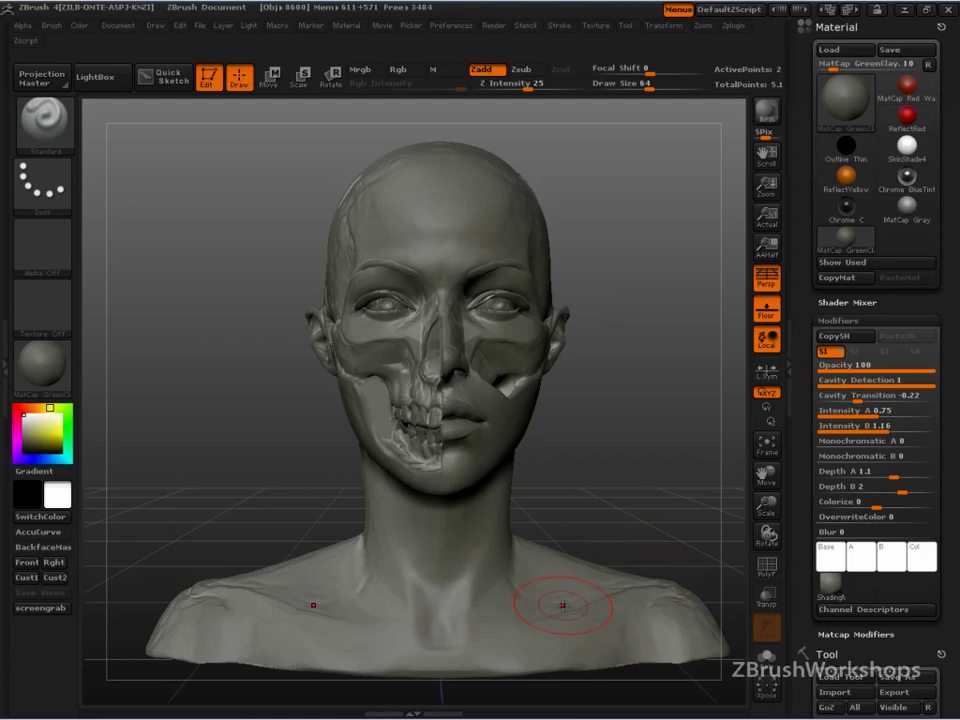
pyautogui.click(878, 425)
pyautogui.moveTo(885, 412); pyautogui.dragTo(899, 414)
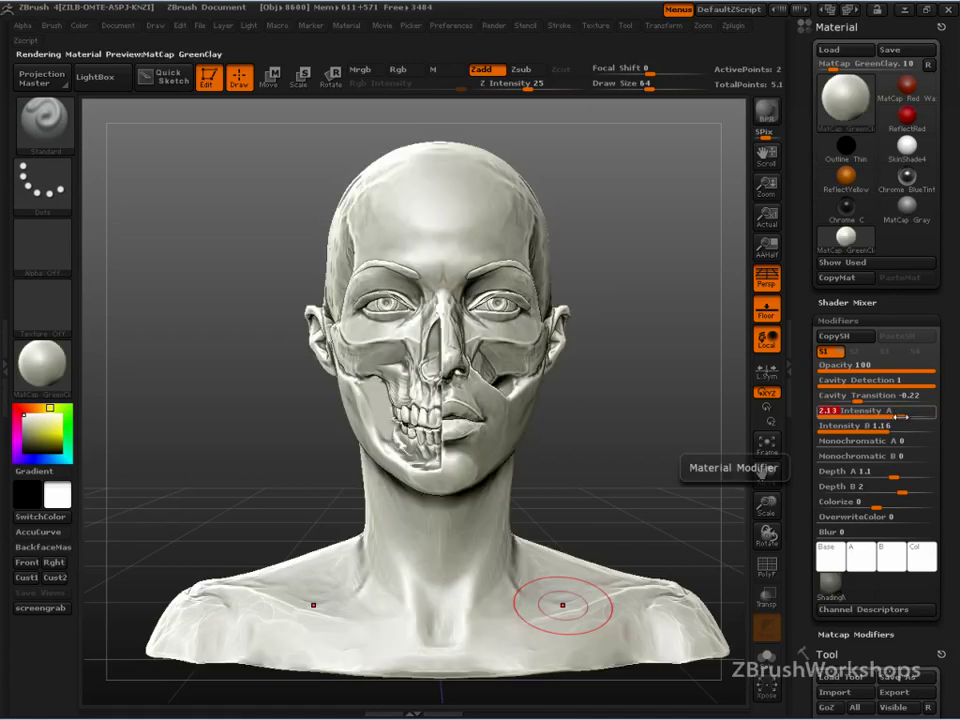
pyautogui.click(896, 421)
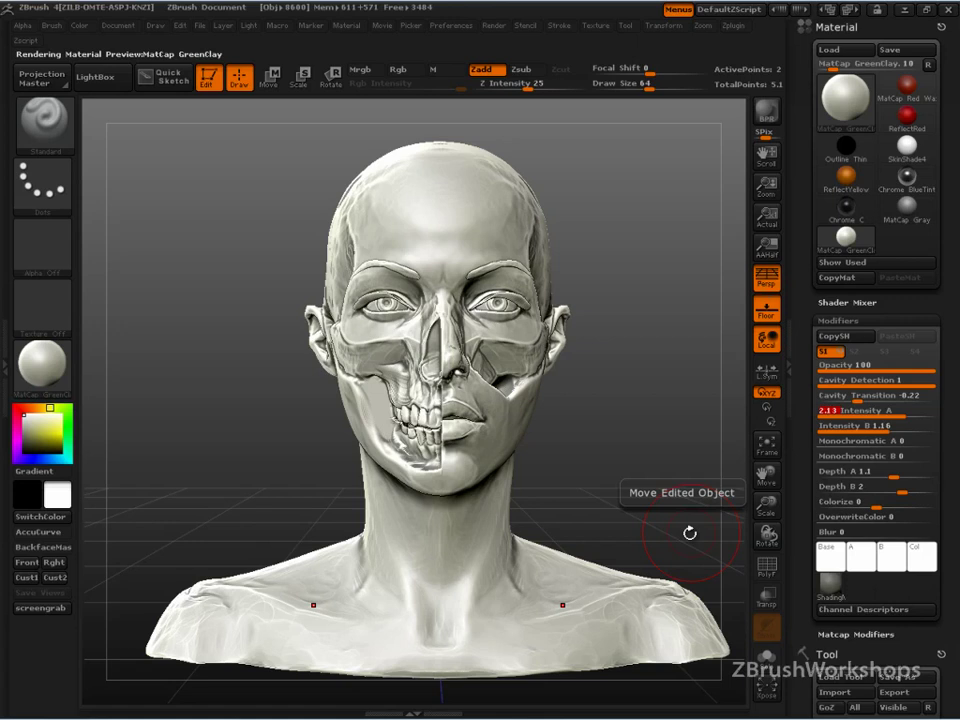
pyautogui.hotkey('ctrl', 'shift')
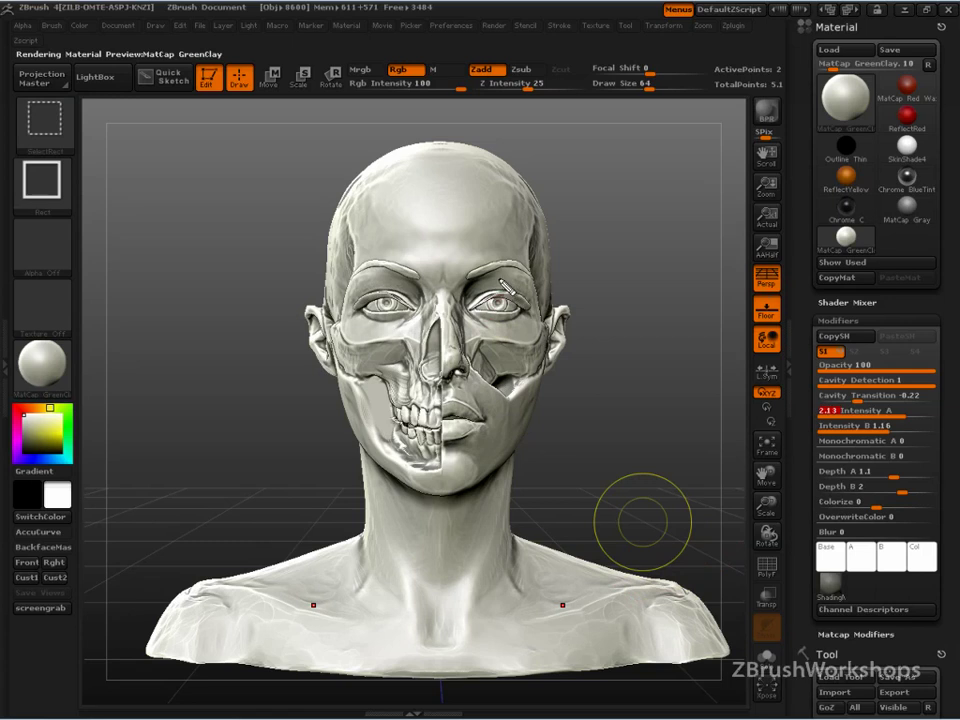
pyautogui.moveTo(500, 267); pyautogui.dragTo(461, 314)
pyautogui.moveTo(367, 345)
pyautogui.mouseDown()
pyautogui.moveTo(394, 342)
pyautogui.moveTo(387, 388)
pyautogui.mouseUp()
pyautogui.moveTo(518, 343); pyautogui.dragTo(494, 346)
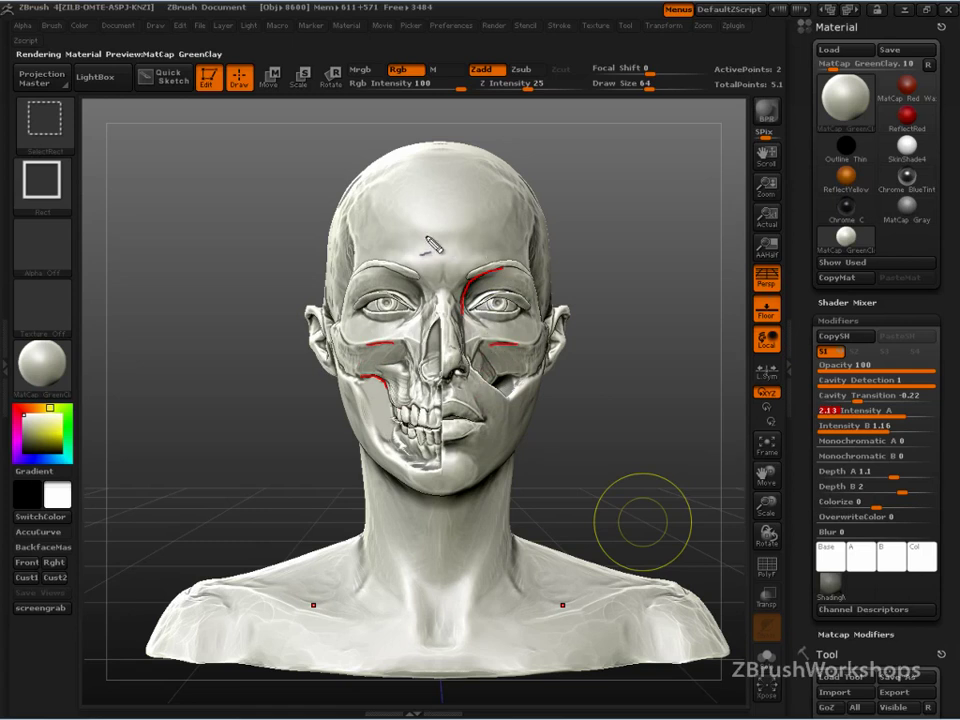
pyautogui.moveTo(468, 221)
pyautogui.mouseDown()
pyautogui.moveTo(412, 225)
pyautogui.moveTo(447, 210)
pyautogui.moveTo(431, 175)
pyautogui.mouseUp()
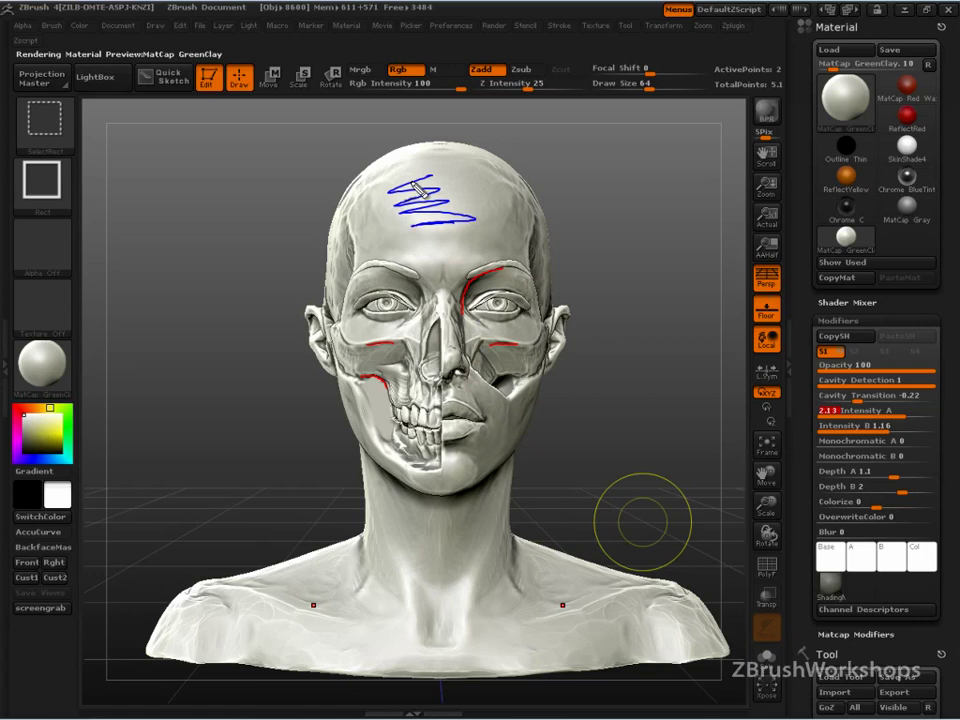
pyautogui.moveTo(351, 212); pyautogui.dragTo(358, 263)
pyautogui.moveTo(455, 255)
pyautogui.mouseDown()
pyautogui.moveTo(412, 258)
pyautogui.moveTo(470, 266)
pyautogui.mouseUp()
pyautogui.moveTo(386, 331)
pyautogui.mouseDown()
pyautogui.moveTo(367, 340)
pyautogui.moveTo(361, 319)
pyautogui.mouseUp()
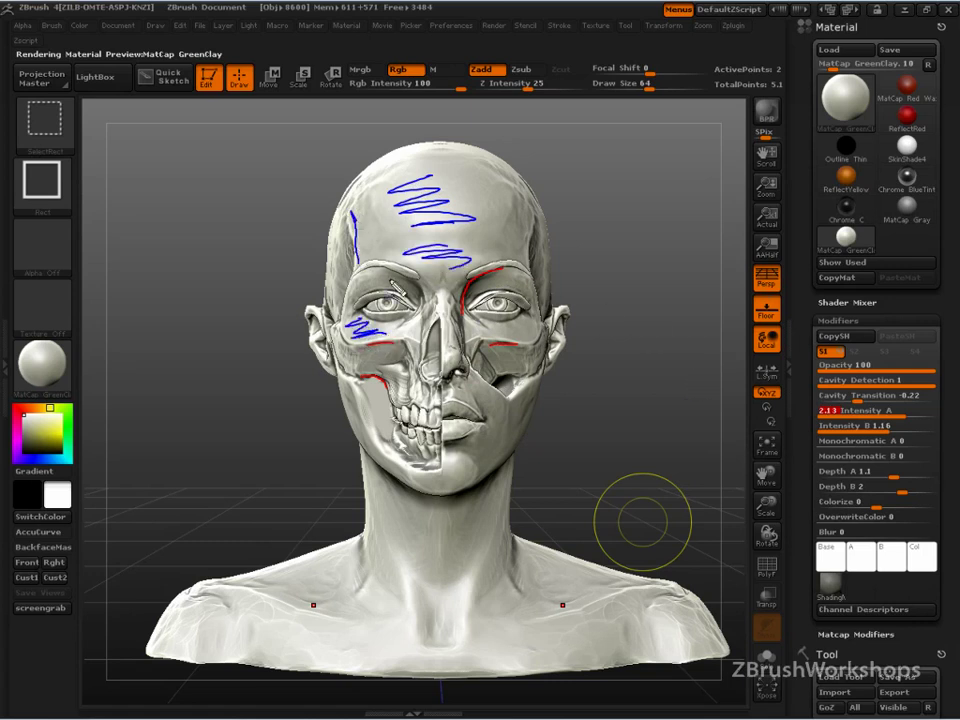
pyautogui.moveTo(383, 274)
pyautogui.mouseDown()
pyautogui.moveTo(358, 284)
pyautogui.moveTo(384, 277)
pyautogui.mouseUp()
pyautogui.press('Escape')
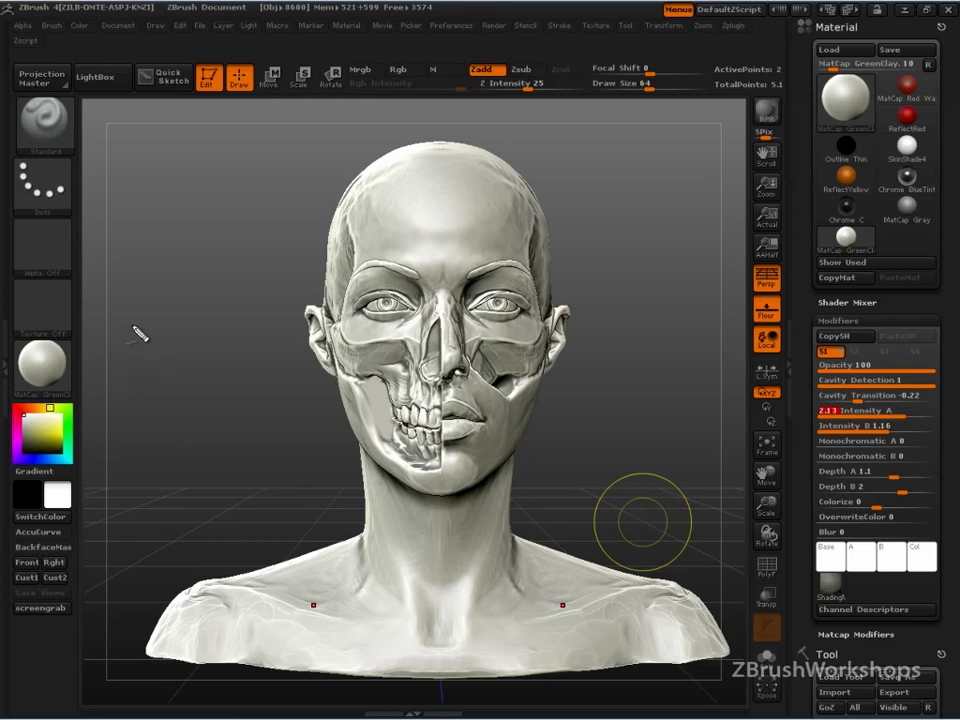
pyautogui.moveTo(150, 318)
pyautogui.mouseDown()
pyautogui.moveTo(210, 335)
pyautogui.moveTo(222, 388)
pyautogui.moveTo(290, 415)
pyautogui.moveTo(266, 500)
pyautogui.moveTo(238, 512)
pyautogui.mouseUp()
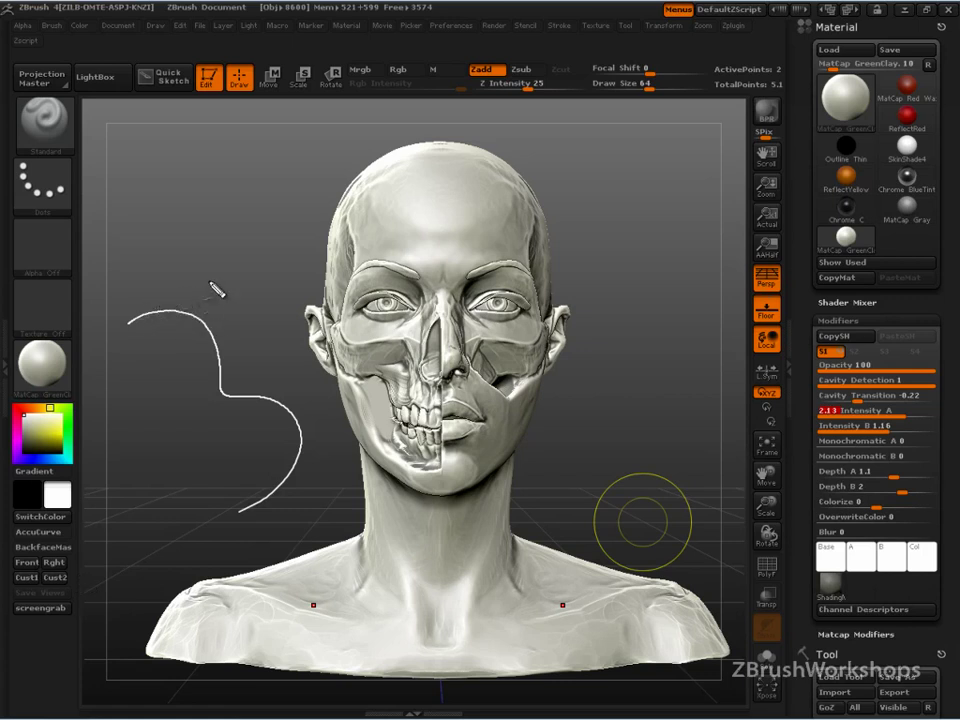
pyautogui.moveTo(202, 306); pyautogui.dragTo(230, 289)
pyautogui.moveTo(129, 299)
pyautogui.mouseDown()
pyautogui.moveTo(216, 311)
pyautogui.moveTo(247, 350)
pyautogui.mouseUp()
pyautogui.moveTo(293, 381)
pyautogui.mouseDown()
pyautogui.moveTo(300, 498)
pyautogui.moveTo(318, 436)
pyautogui.moveTo(343, 466)
pyautogui.moveTo(347, 451)
pyautogui.mouseUp()
pyautogui.moveTo(187, 398); pyautogui.dragTo(173, 439)
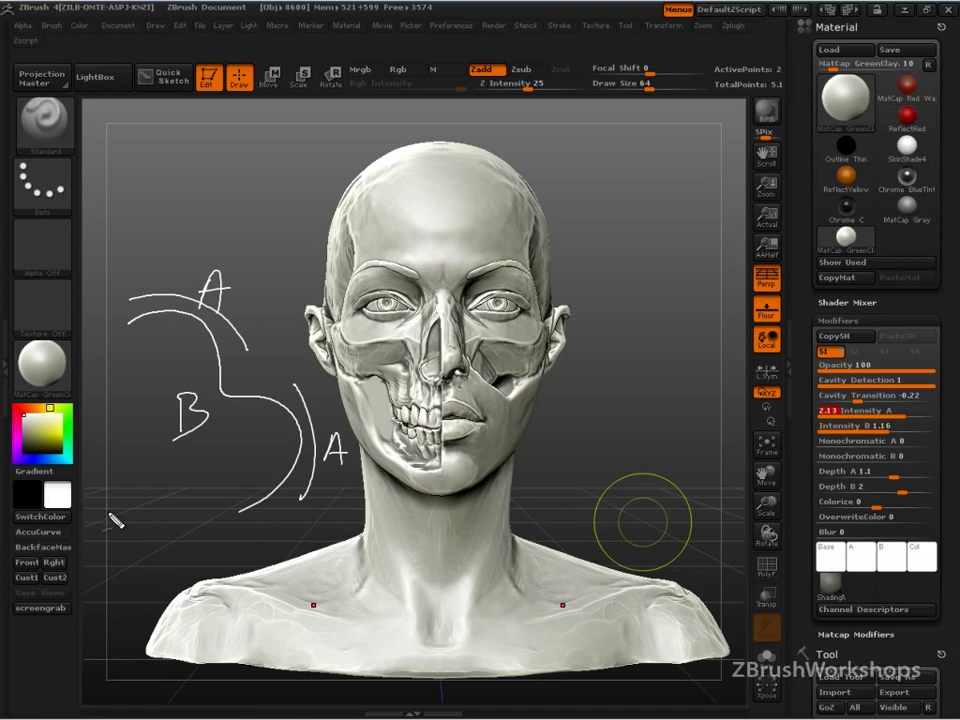
pyautogui.press('Escape')
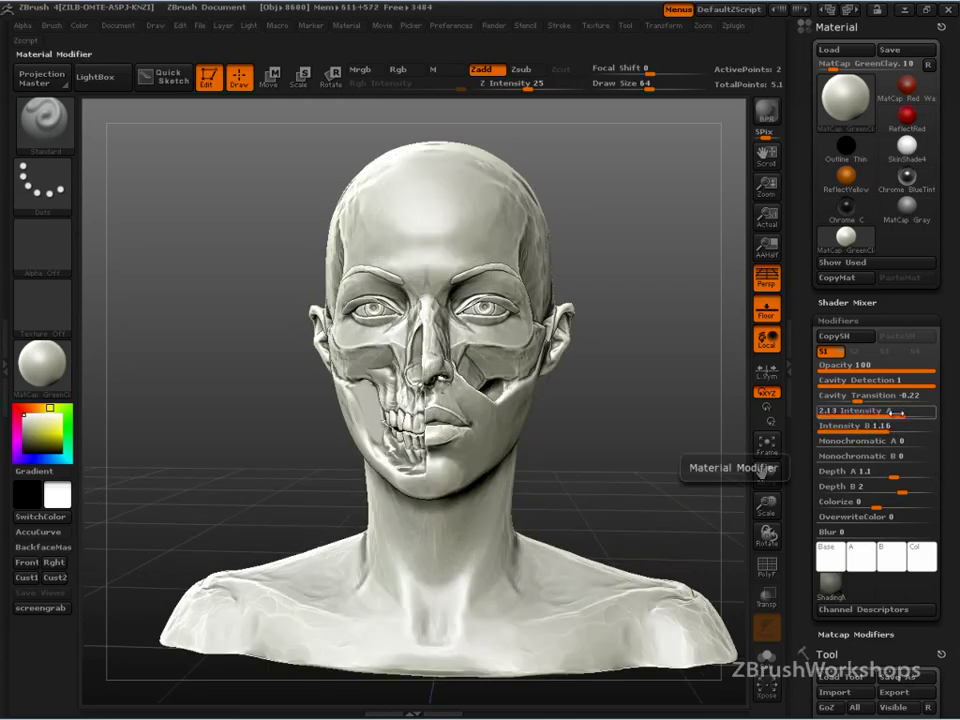
# Raise Intensity B of the MatCap GreenClay material to 2.65
pyautogui.moveTo(887, 431); pyautogui.dragTo(907, 431)
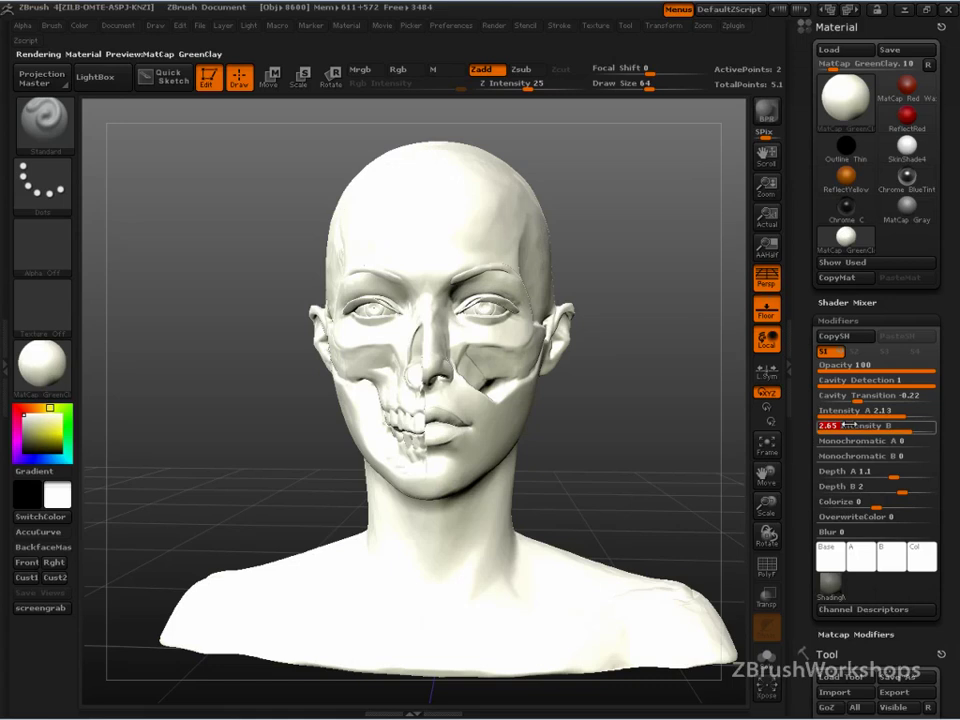
pyautogui.hotkey('ctrl', 'shift')
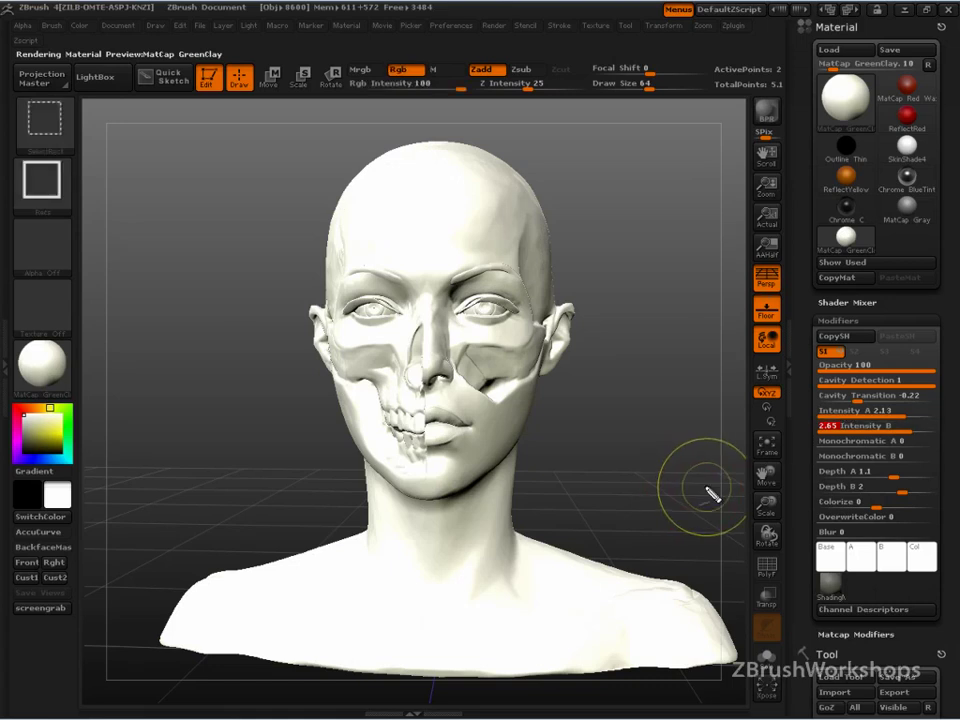
pyautogui.moveTo(365, 274); pyautogui.dragTo(402, 285)
pyautogui.moveTo(350, 348); pyautogui.dragTo(384, 343)
pyautogui.moveTo(507, 366)
pyautogui.mouseDown()
pyautogui.moveTo(517, 361)
pyautogui.moveTo(472, 345)
pyautogui.mouseUp()
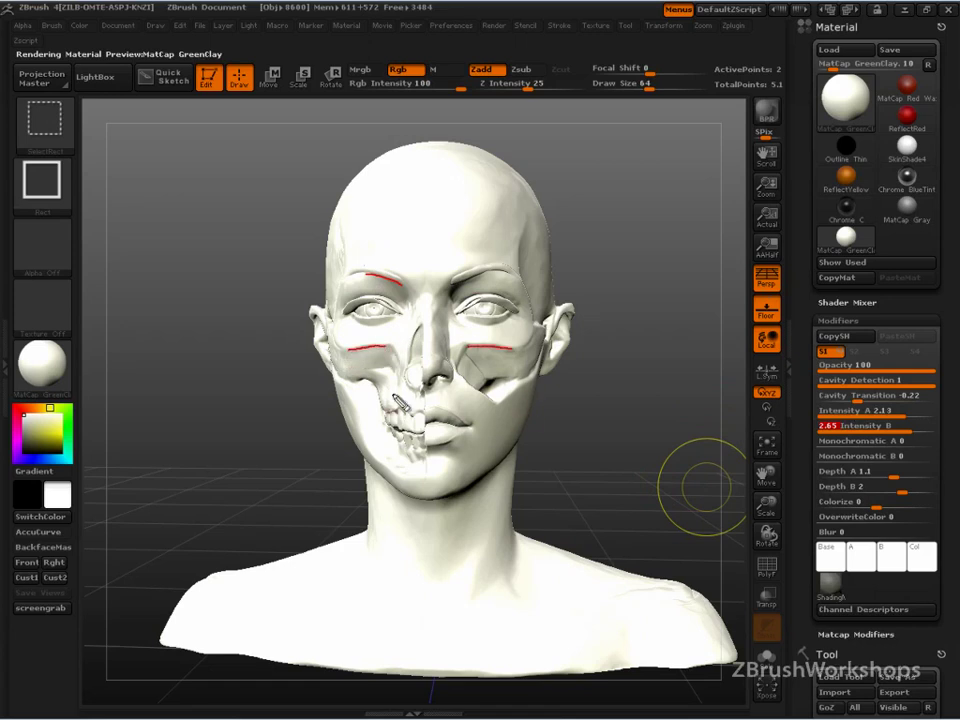
pyautogui.hotkey('ctrl', 'shift', 'd')
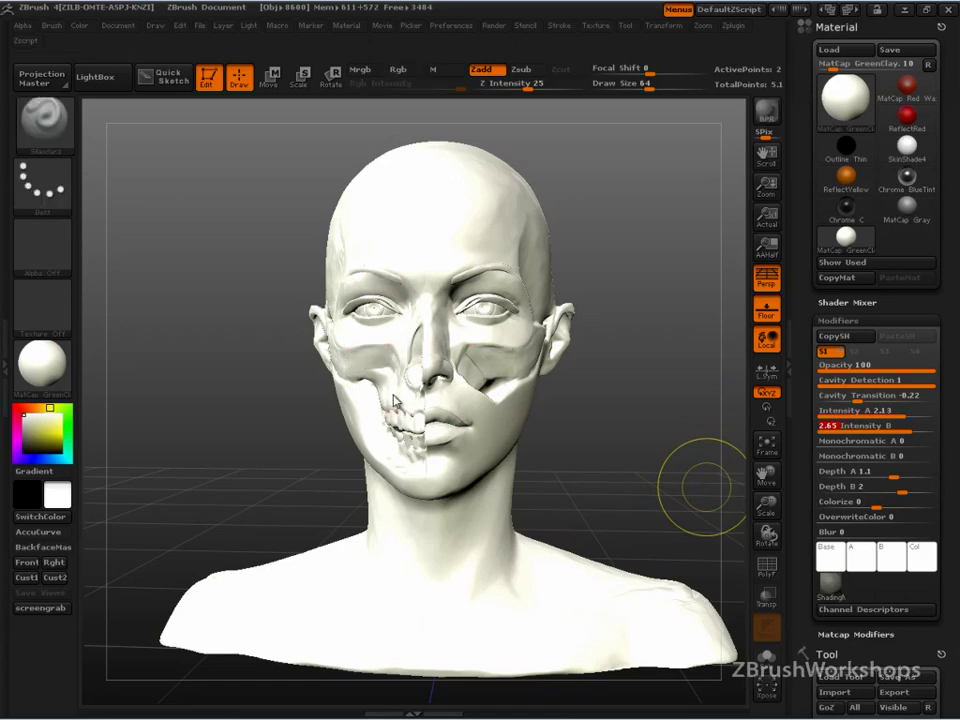
# Set both Intensity A and Intensity B of the MatCap GreenClay material to 1
pyautogui.moveTo(665, 491); pyautogui.dragTo(702, 480)
pyautogui.moveTo(903, 412); pyautogui.dragTo(884, 431)
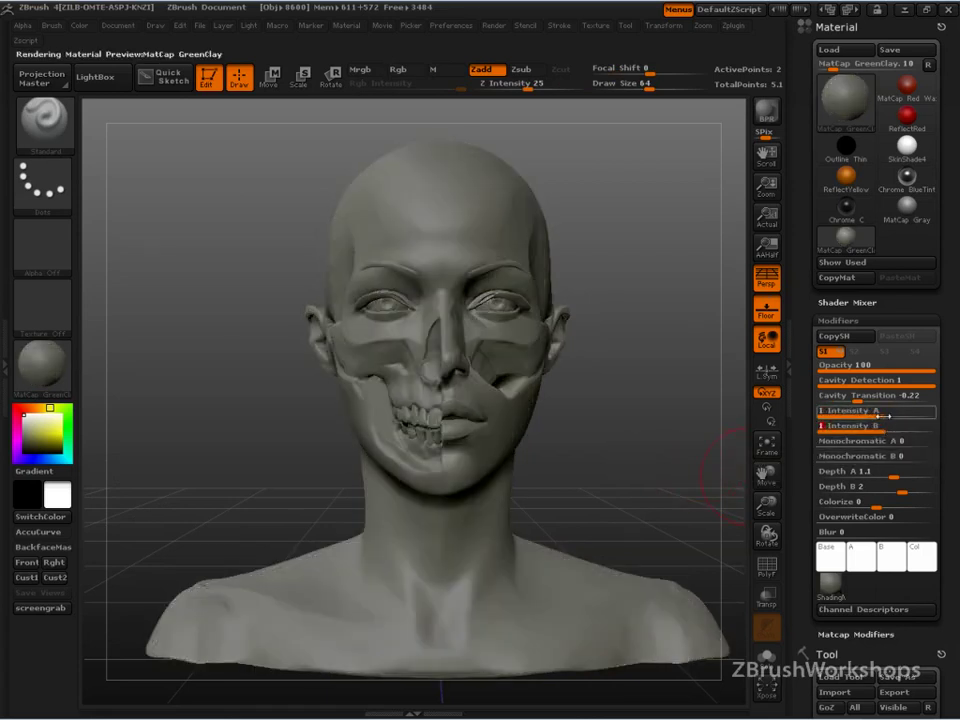
# Set the MatCap GreenClay material's Intensity A to 1.31 and Intensity B to 1.27
pyautogui.moveTo(887, 413); pyautogui.dragTo(891, 432)
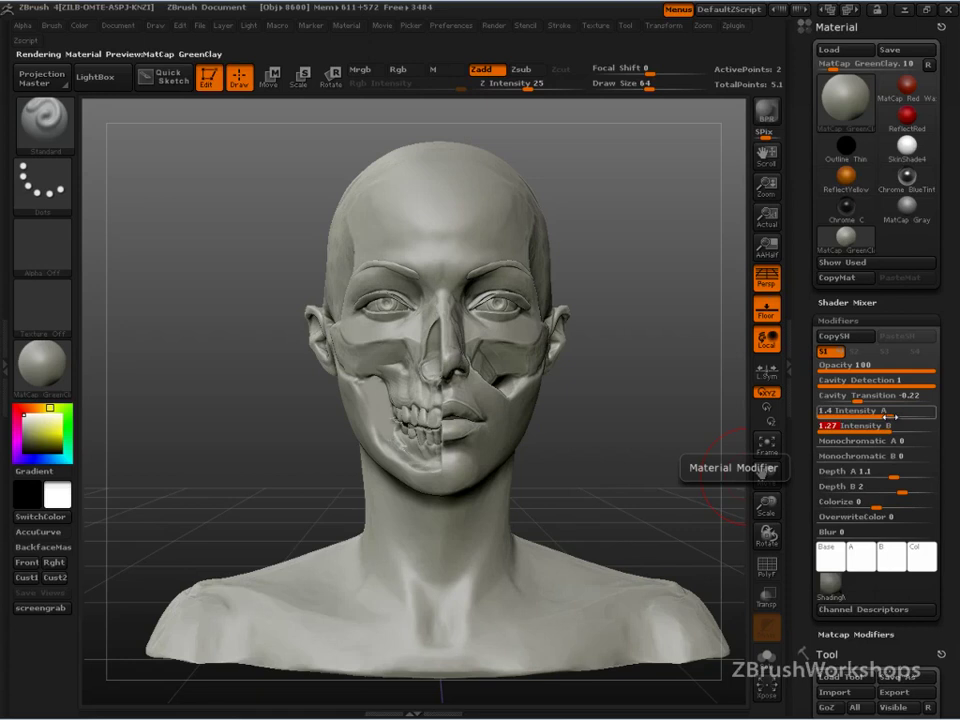
pyautogui.moveTo(890, 417); pyautogui.dragTo(887, 417)
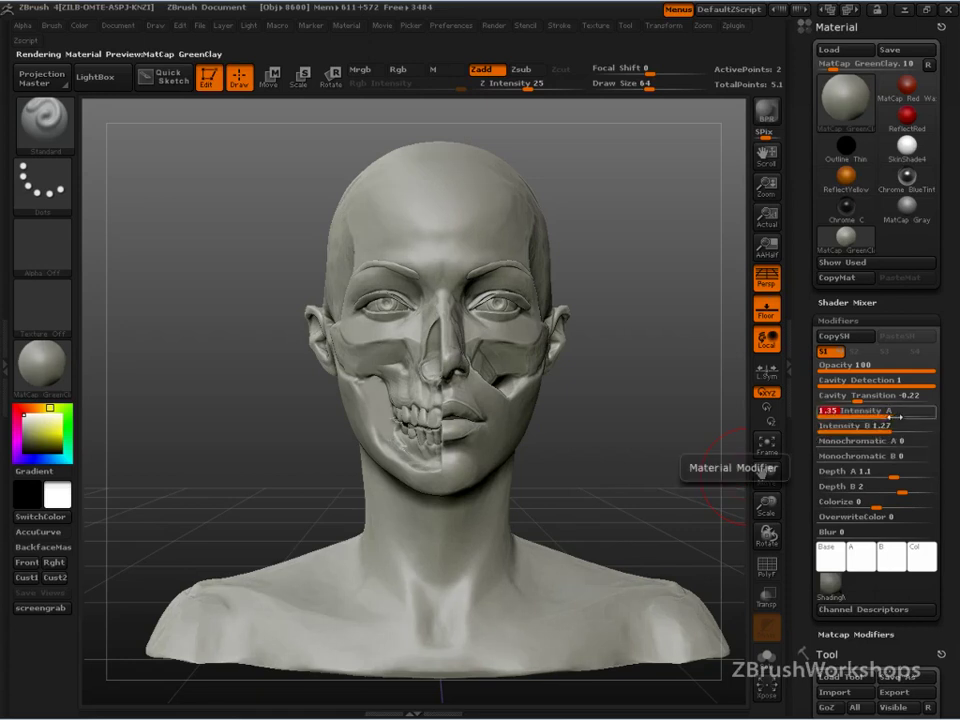
pyautogui.moveTo(891, 414); pyautogui.dragTo(893, 414)
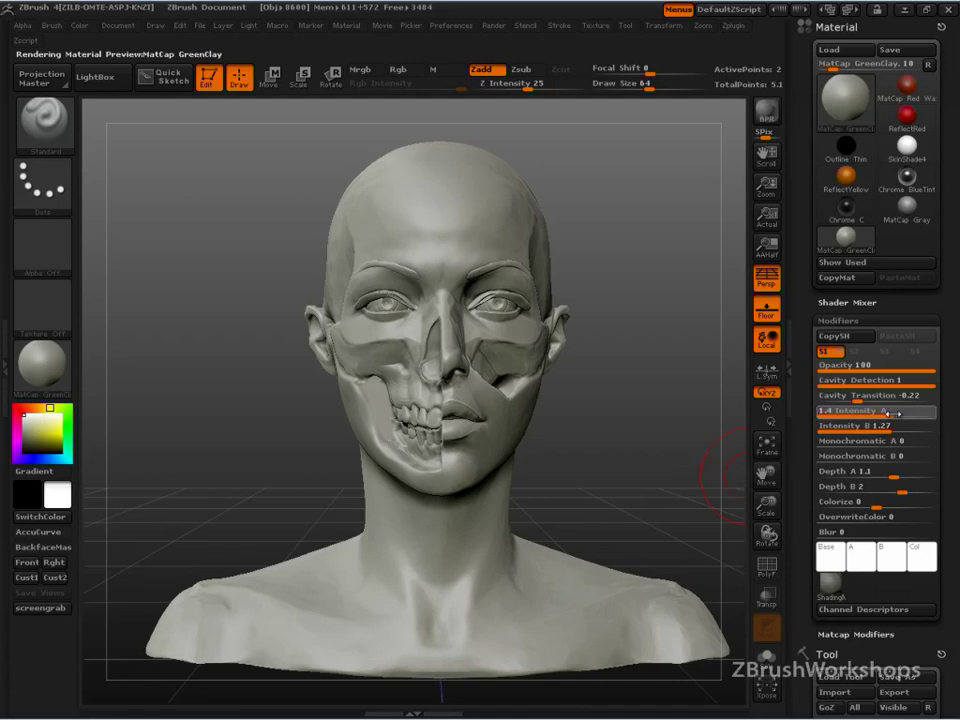
pyautogui.click(893, 414)
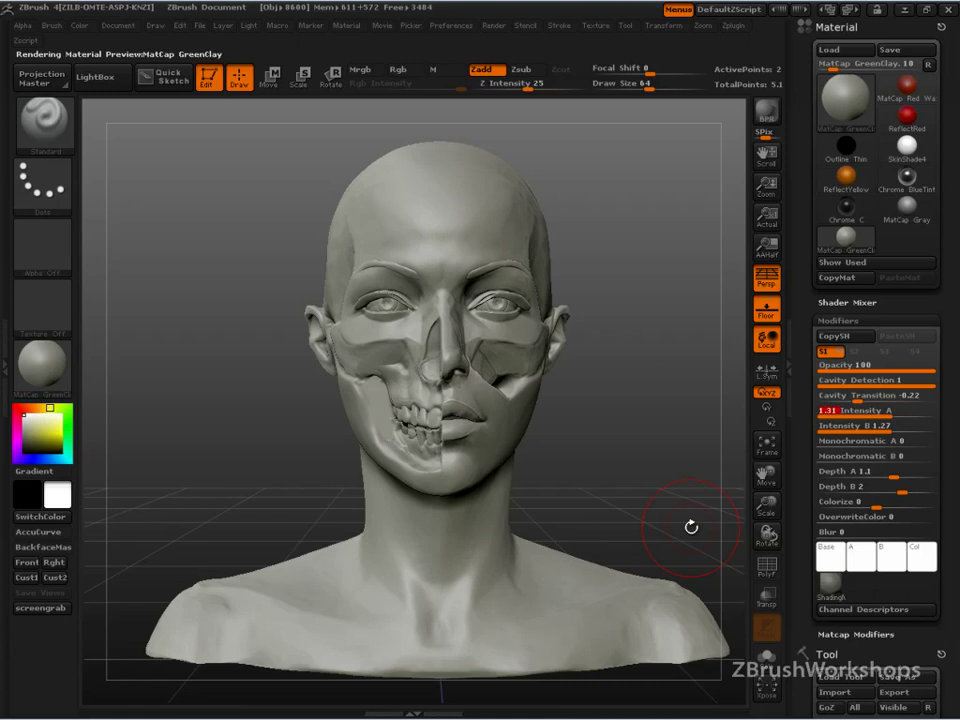
# Raise Depth A of the MatCap GreenClay material to its maximum of 5 with the bust in three-quarter view
pyautogui.moveTo(691, 527); pyautogui.dragTo(677, 503)
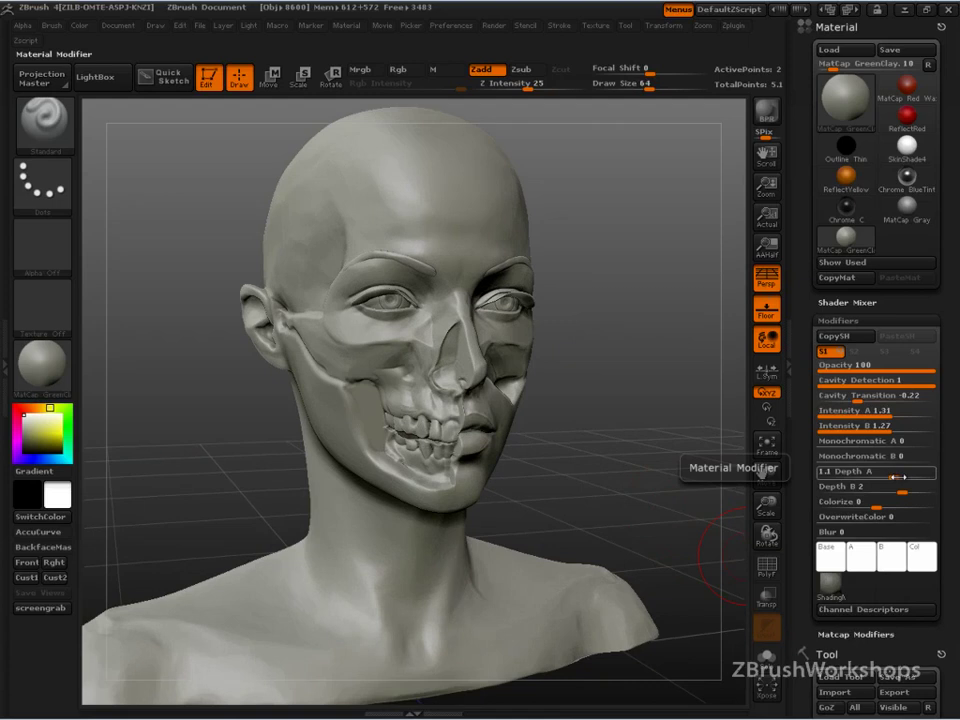
pyautogui.moveTo(893, 476); pyautogui.dragTo(907, 476)
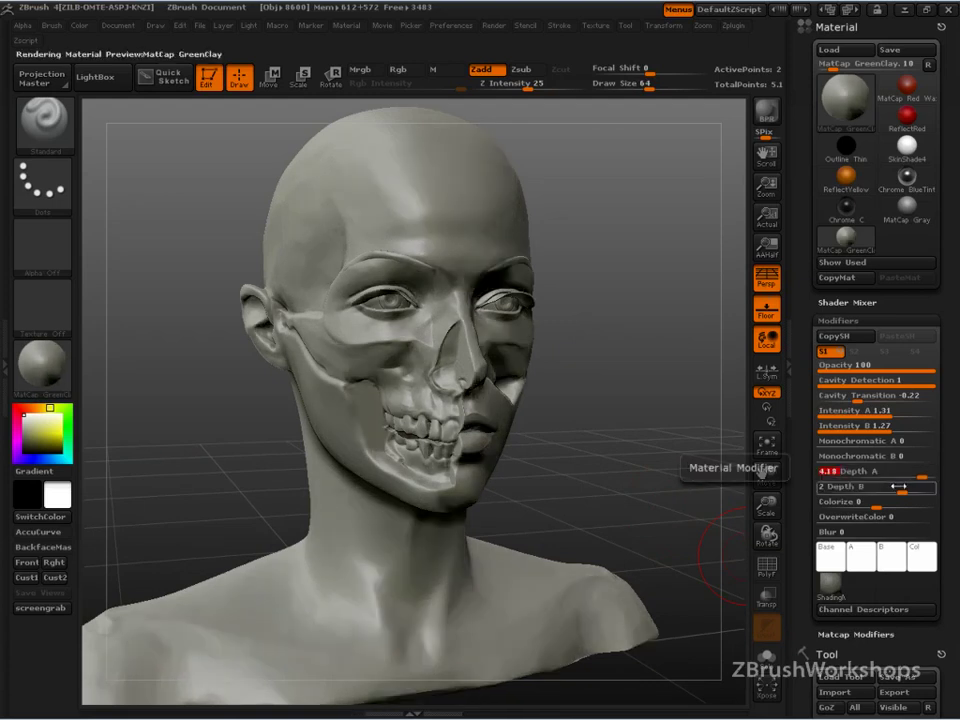
pyautogui.hotkey('ctrl', 'shift')
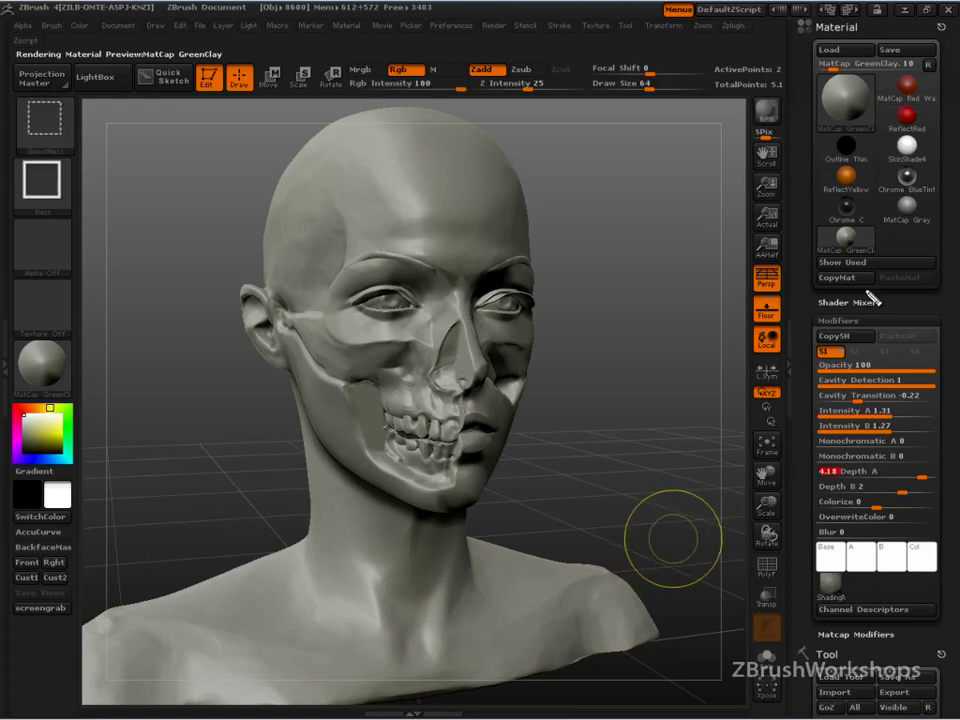
pyautogui.moveTo(857, 64)
pyautogui.mouseDown()
pyautogui.moveTo(846, 146)
pyautogui.moveTo(826, 50)
pyautogui.moveTo(865, 62)
pyautogui.mouseUp()
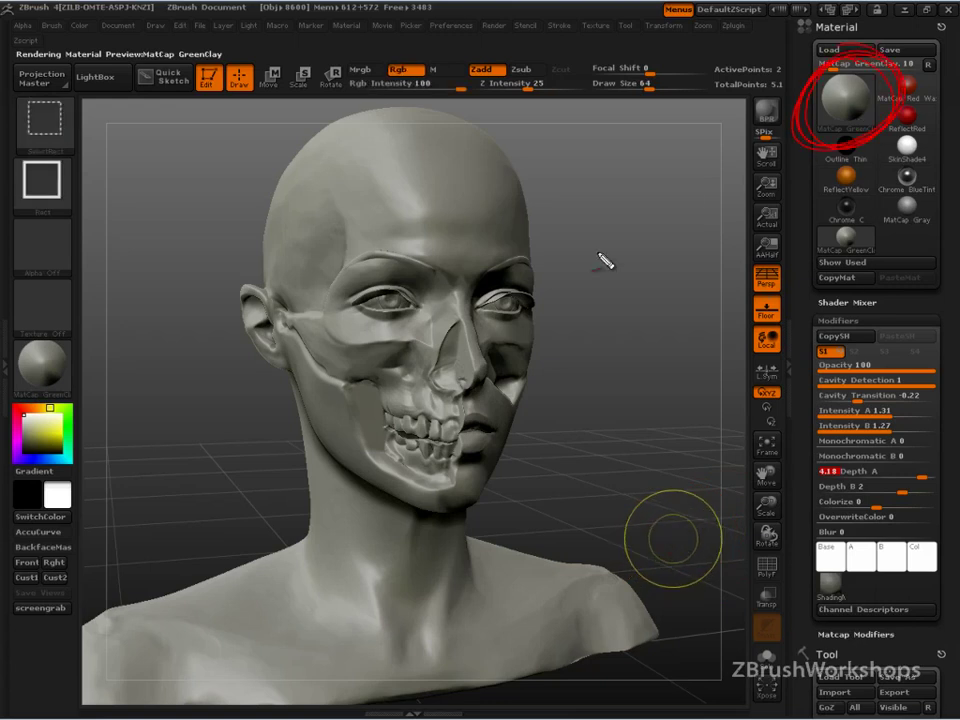
pyautogui.moveTo(579, 265)
pyautogui.mouseDown()
pyautogui.moveTo(756, 136)
pyautogui.moveTo(762, 154)
pyautogui.moveTo(775, 144)
pyautogui.moveTo(770, 201)
pyautogui.mouseUp()
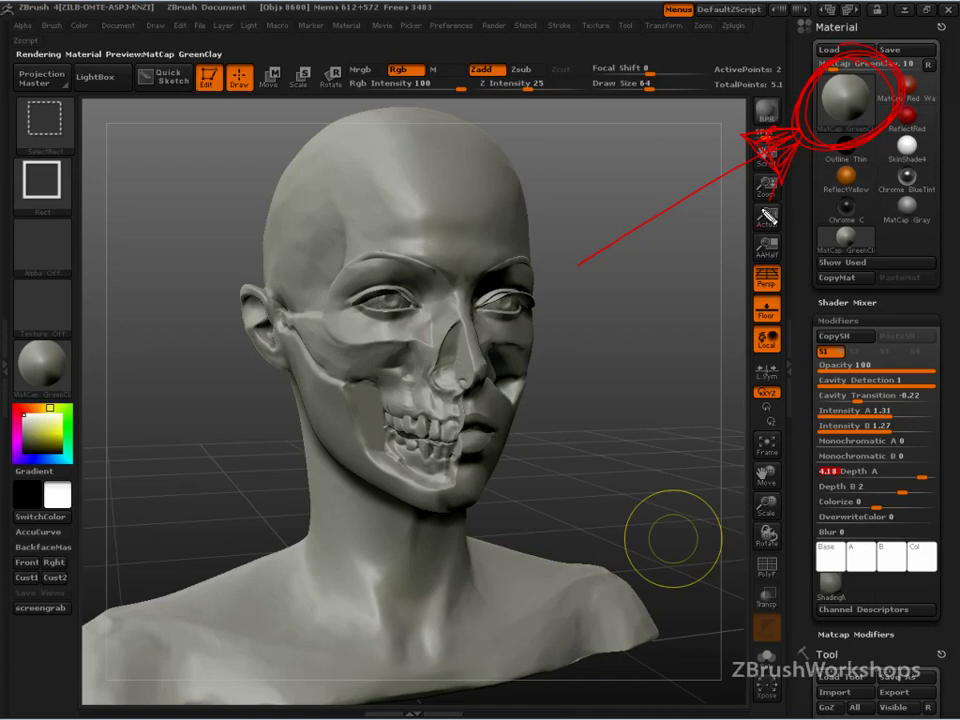
pyautogui.press('Escape')
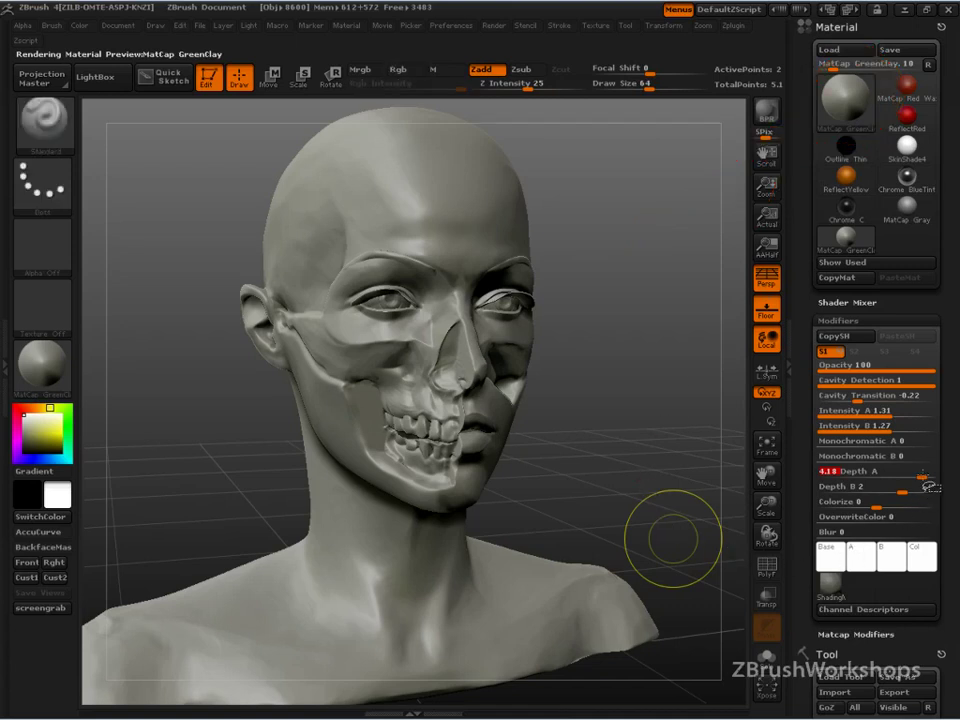
pyautogui.moveTo(922, 475)
pyautogui.mouseDown()
pyautogui.moveTo(896, 478)
pyautogui.moveTo(930, 476)
pyautogui.mouseUp()
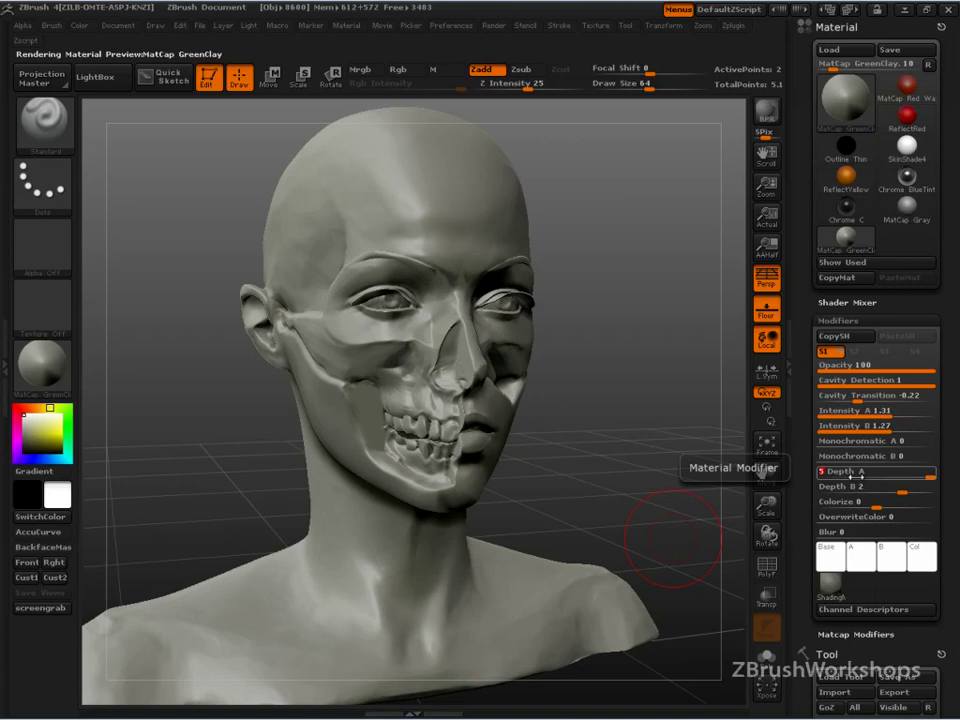
pyautogui.moveTo(642, 514); pyautogui.dragTo(533, 534)
pyautogui.hotkey('ctrl', 'shift')
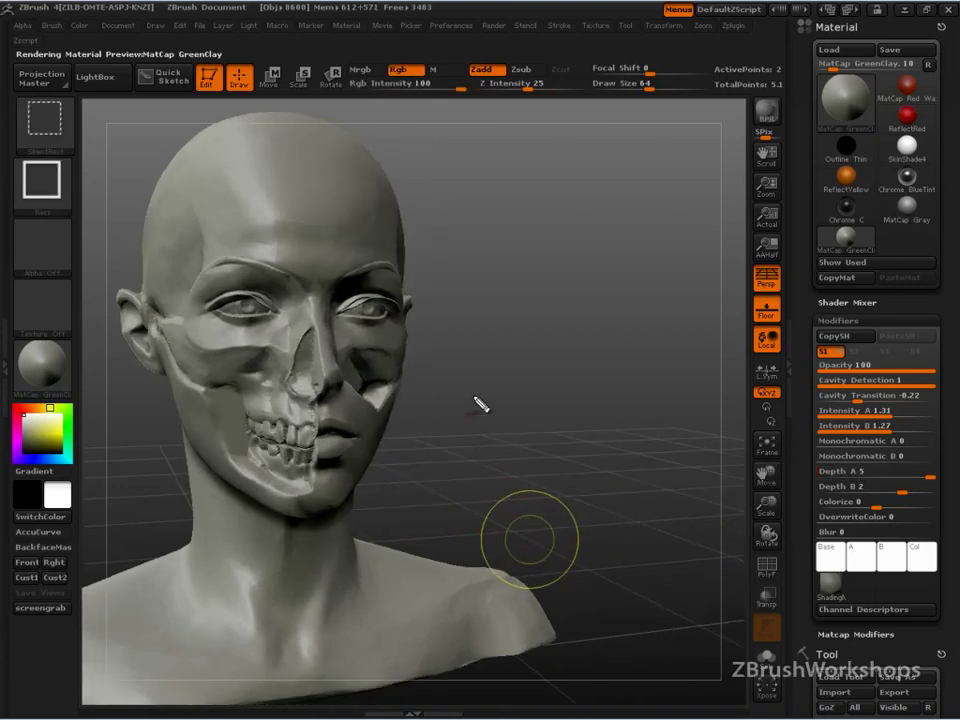
pyautogui.moveTo(443, 414)
pyautogui.mouseDown()
pyautogui.moveTo(538, 364)
pyautogui.moveTo(662, 442)
pyautogui.mouseUp()
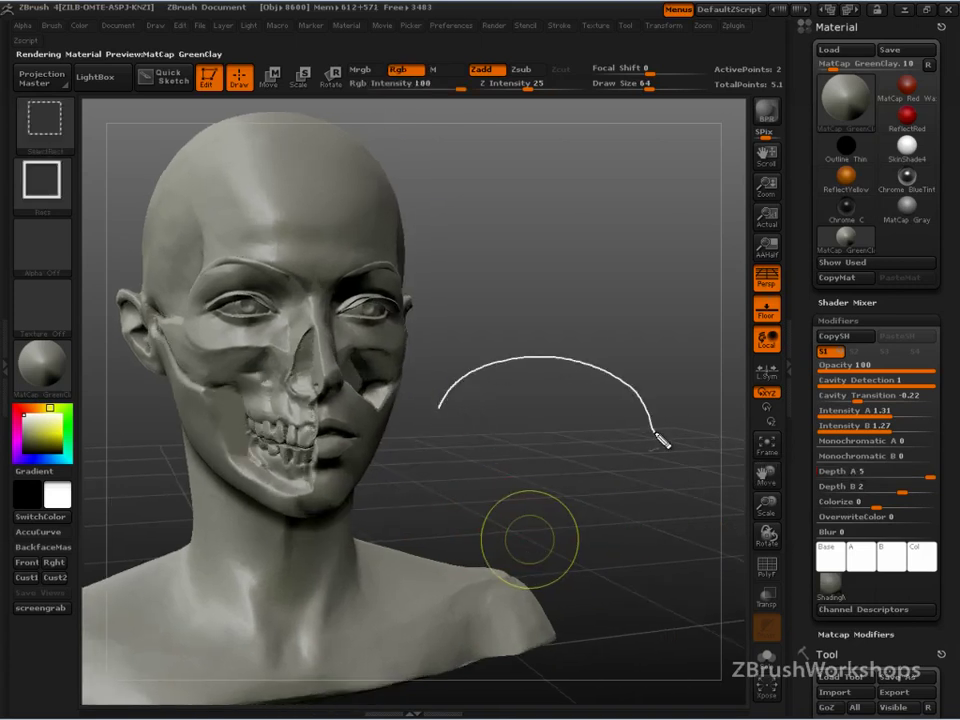
pyautogui.moveTo(437, 410)
pyautogui.mouseDown()
pyautogui.moveTo(491, 541)
pyautogui.moveTo(523, 354)
pyautogui.moveTo(699, 456)
pyautogui.moveTo(534, 358)
pyautogui.mouseUp()
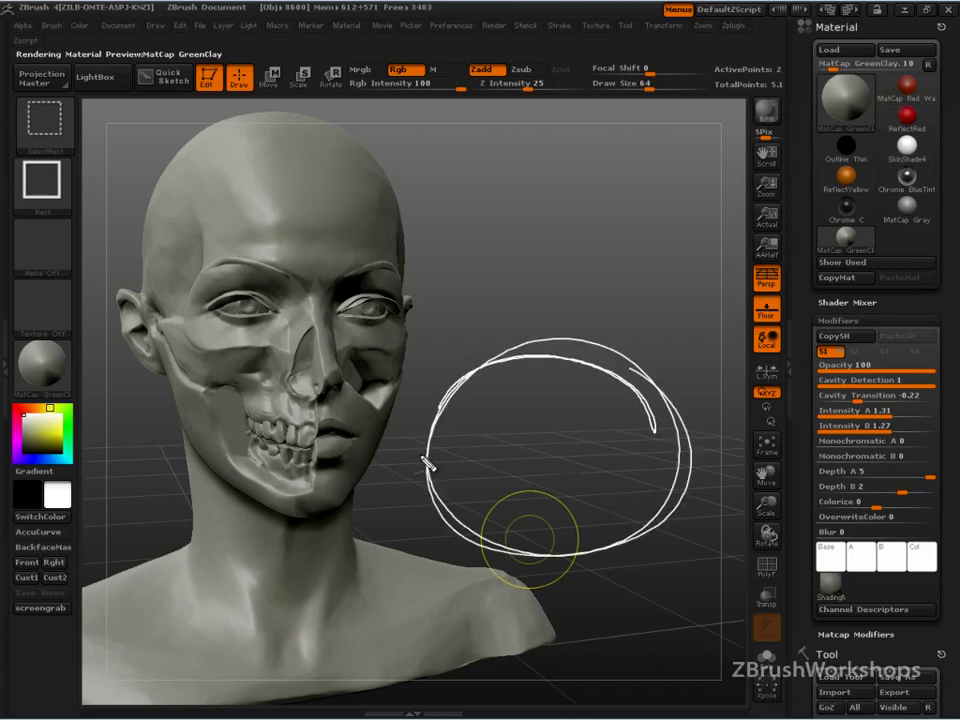
pyautogui.moveTo(428, 455)
pyautogui.mouseDown()
pyautogui.moveTo(455, 333)
pyautogui.moveTo(556, 185)
pyautogui.moveTo(606, 189)
pyautogui.moveTo(682, 345)
pyautogui.moveTo(670, 522)
pyautogui.mouseUp()
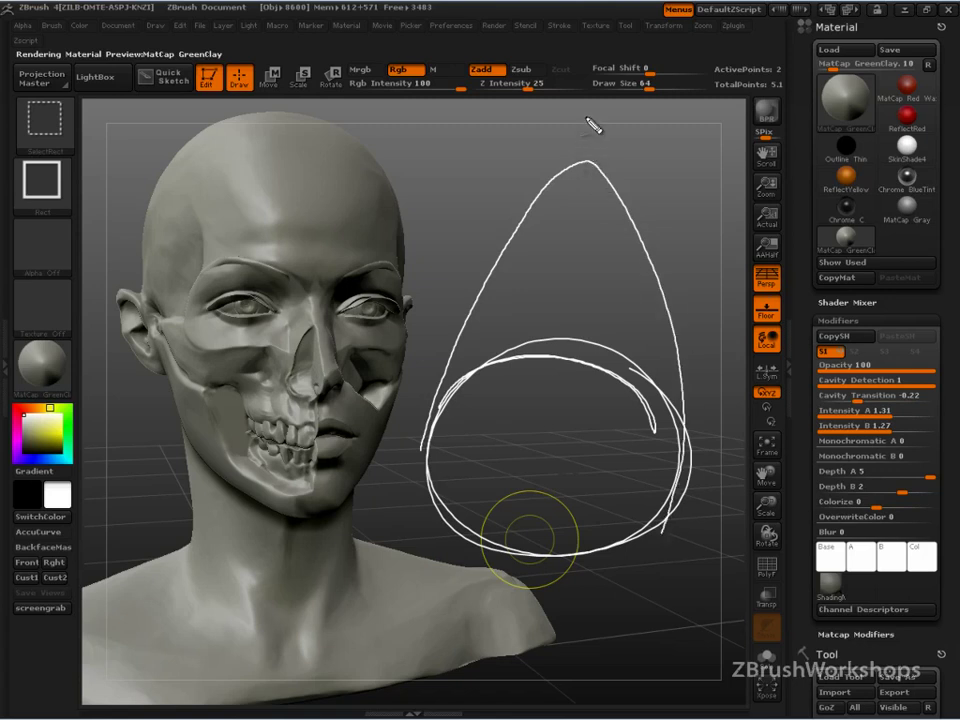
pyautogui.moveTo(599, 161)
pyautogui.mouseDown()
pyautogui.moveTo(572, 164)
pyautogui.moveTo(489, 242)
pyautogui.mouseUp()
pyautogui.moveTo(505, 195); pyautogui.dragTo(508, 234)
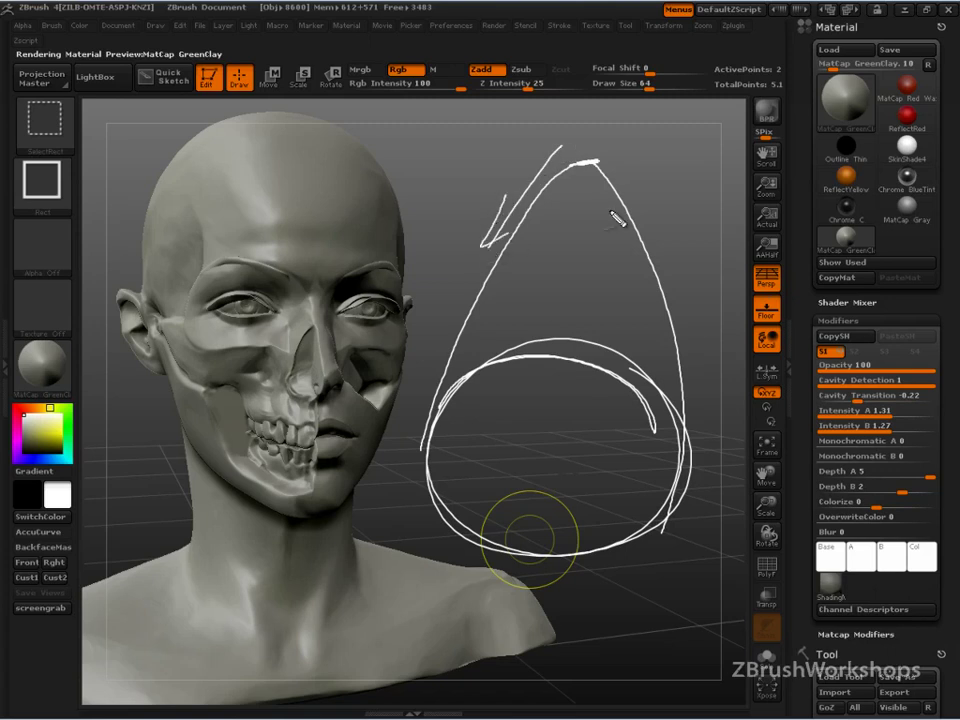
pyautogui.moveTo(625, 153); pyautogui.dragTo(675, 262)
pyautogui.moveTo(648, 227)
pyautogui.mouseDown()
pyautogui.moveTo(677, 270)
pyautogui.moveTo(677, 207)
pyautogui.mouseUp()
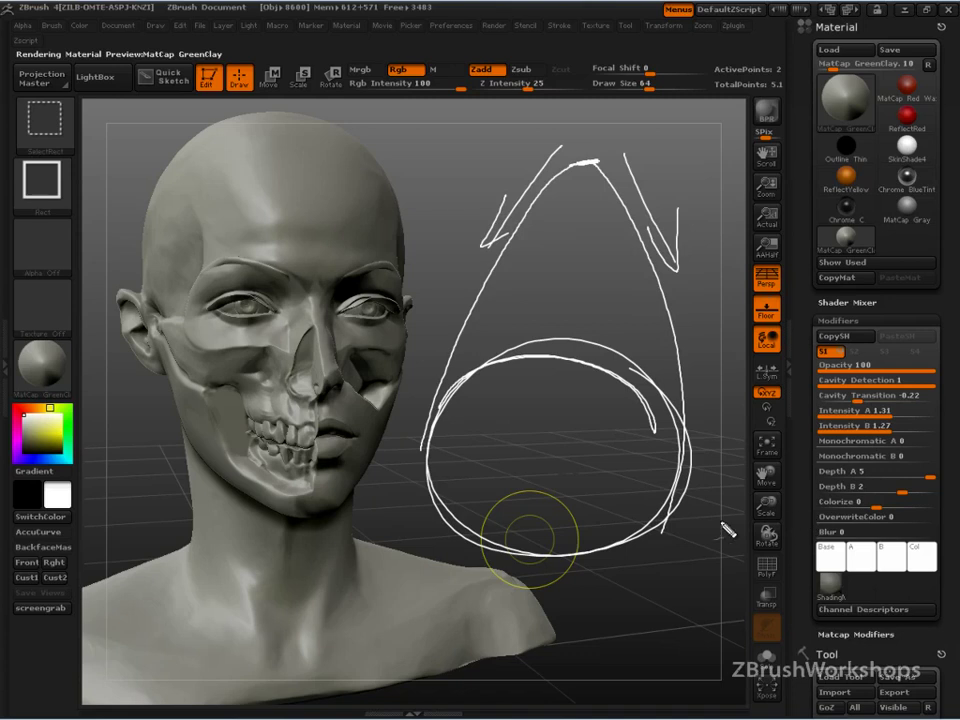
pyautogui.press('Escape')
# Set Monochromatic A of the MatCap GreenClay material to 1 and view the bust's face up close
pyautogui.moveTo(679, 557)
pyautogui.mouseDown()
pyautogui.moveTo(688, 549)
pyautogui.moveTo(684, 556)
pyautogui.mouseUp()
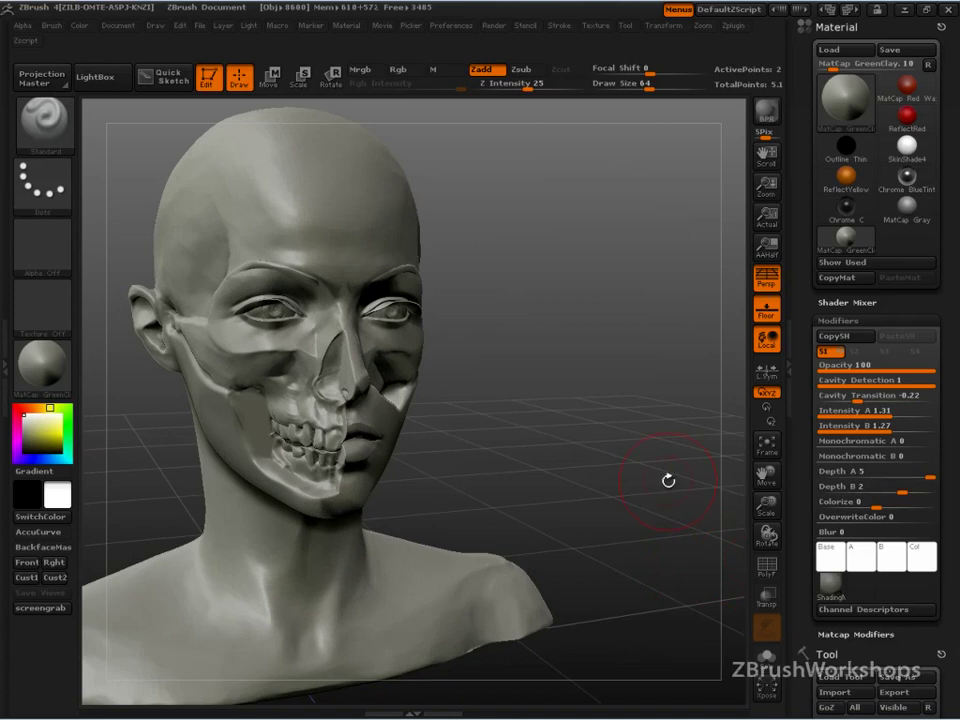
pyautogui.moveTo(668, 480); pyautogui.dragTo(698, 476)
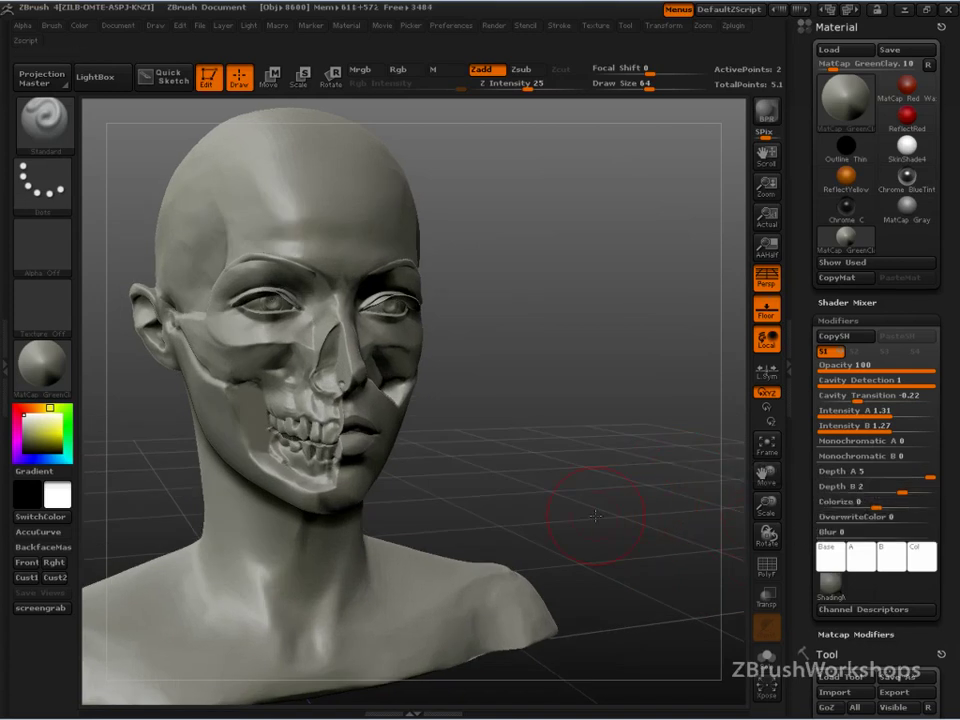
pyautogui.moveTo(611, 522)
pyautogui.keyDown('alt'); pyautogui.mouseDown()
pyautogui.moveTo(669, 527)
pyautogui.moveTo(645, 511)
pyautogui.moveTo(701, 521)
pyautogui.moveTo(688, 516)
pyautogui.moveTo(679, 522)
pyautogui.moveTo(701, 536)
pyautogui.moveTo(687, 510)
pyautogui.moveTo(690, 519)
pyautogui.mouseUp(); pyautogui.keyUp('alt')
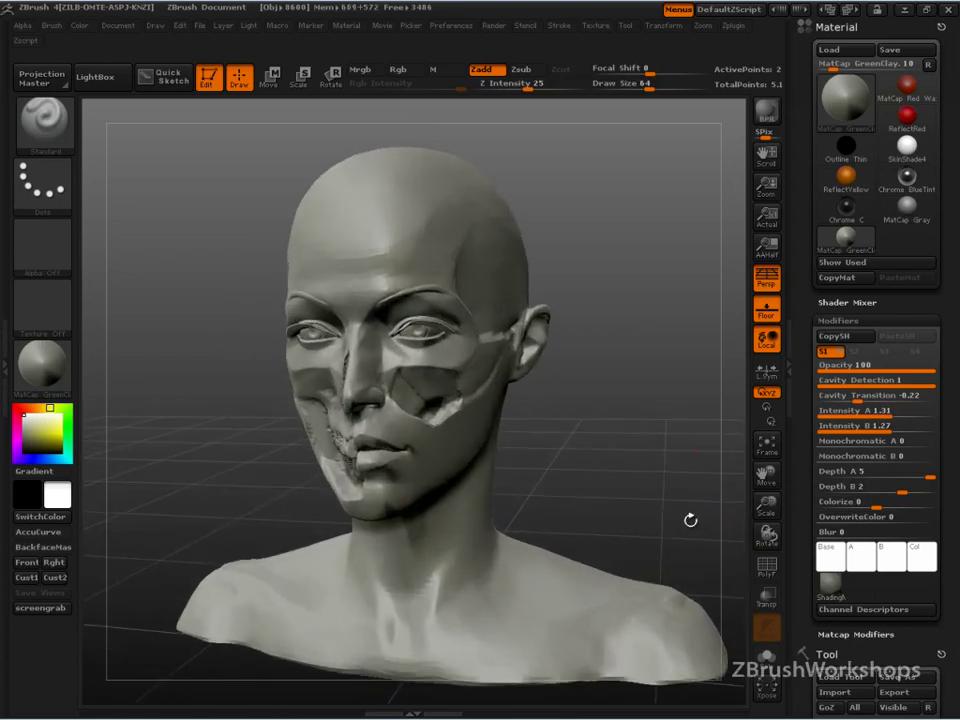
pyautogui.moveTo(560, 496); pyautogui.dragTo(649, 531)
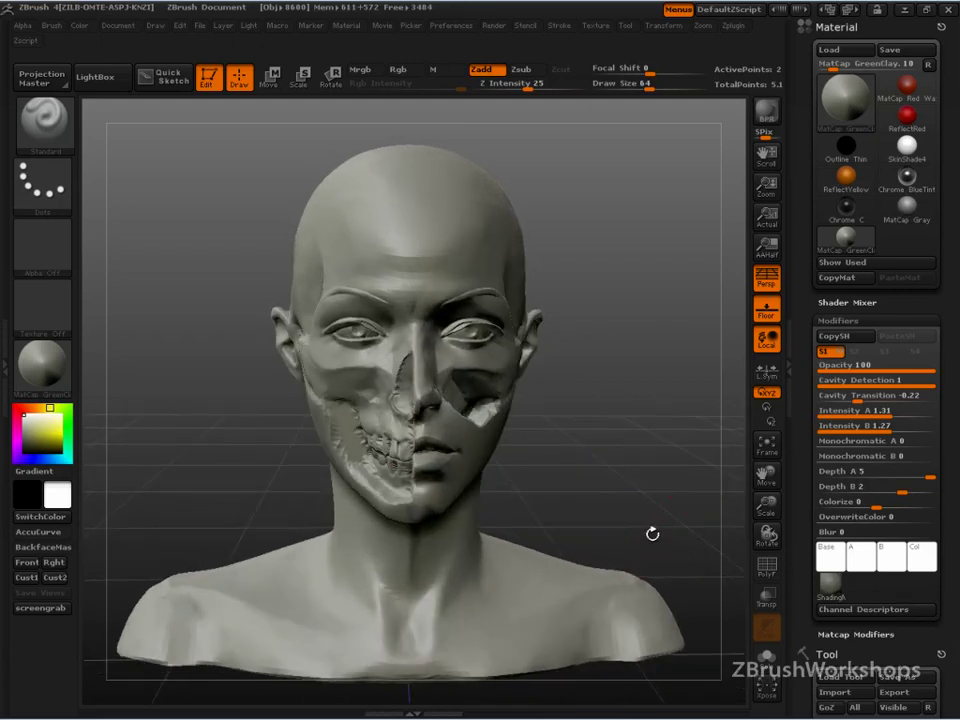
pyautogui.moveTo(830, 441); pyautogui.dragTo(928, 441)
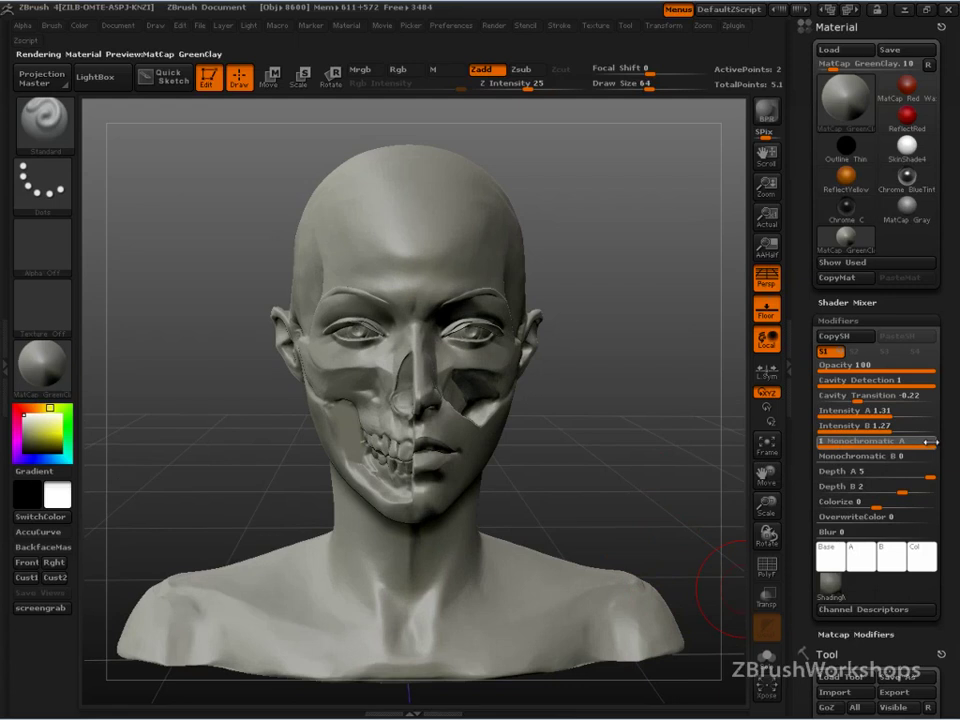
pyautogui.moveTo(634, 501); pyautogui.dragTo(669, 553)
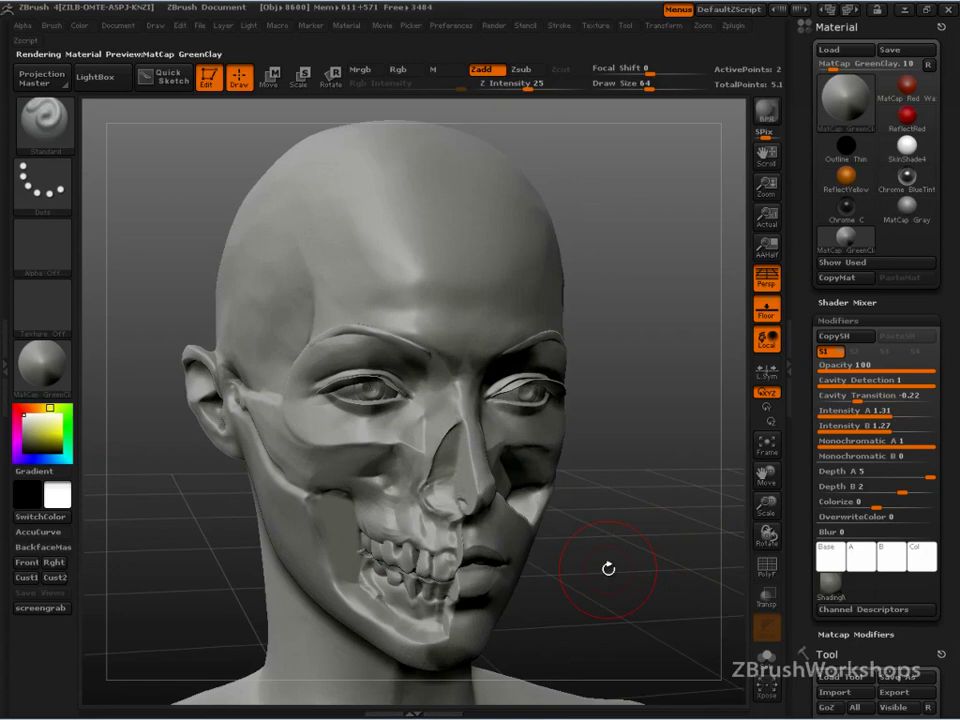
# Return Monochromatic A to 0 and set Monochromatic B to 0.71, checking the effect on the bust from several angles
pyautogui.moveTo(926, 443)
pyautogui.mouseDown()
pyautogui.moveTo(812, 446)
pyautogui.moveTo(936, 456)
pyautogui.mouseUp()
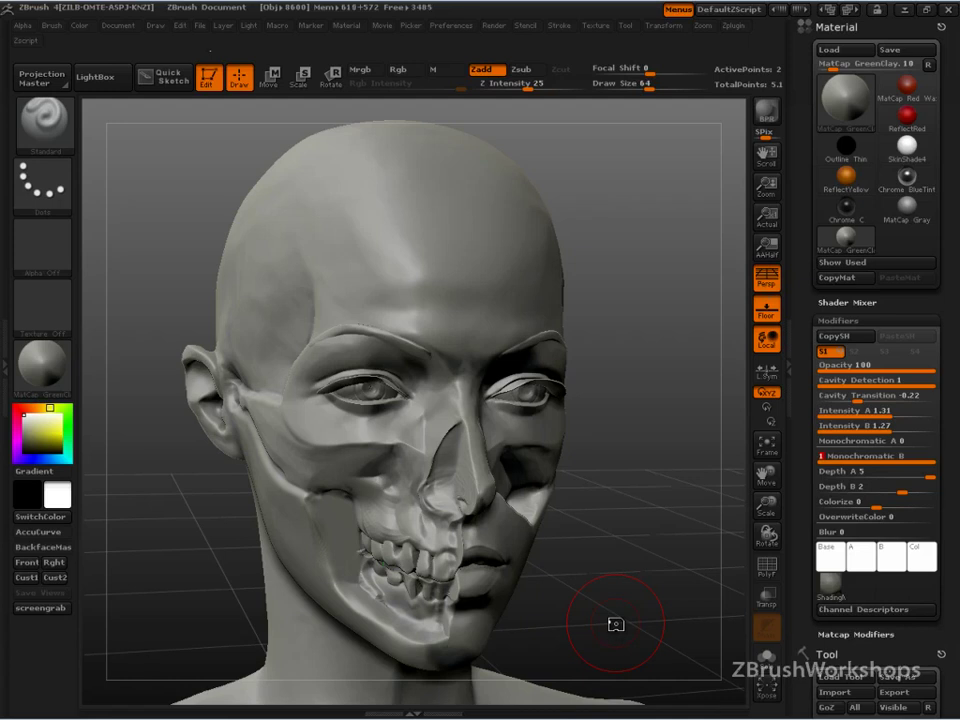
pyautogui.moveTo(639, 583); pyautogui.dragTo(647, 615)
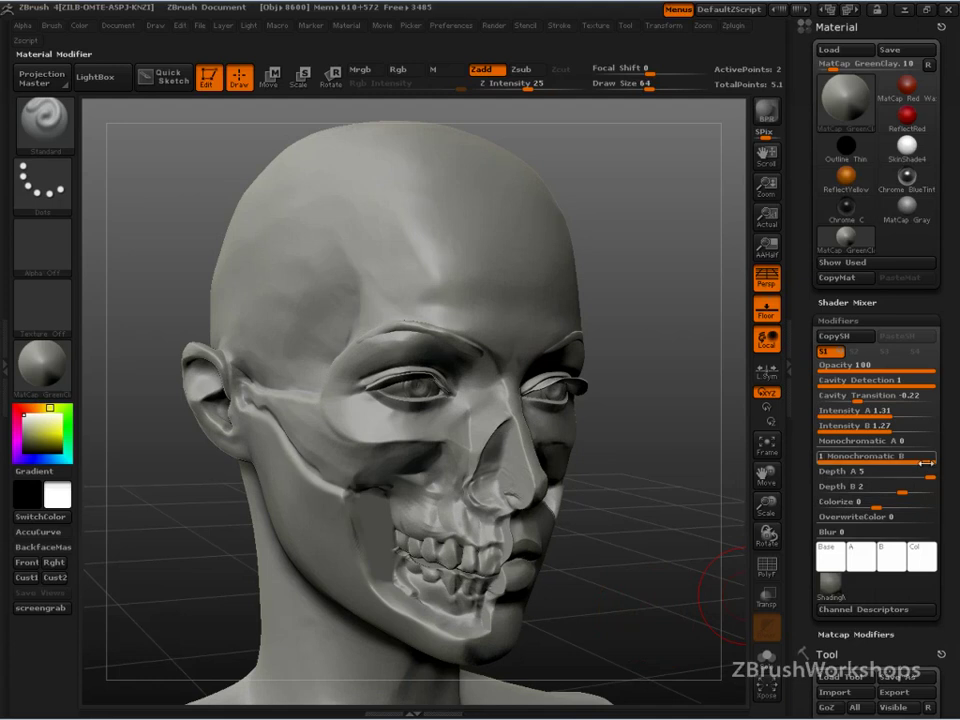
pyautogui.moveTo(922, 457); pyautogui.dragTo(899, 459)
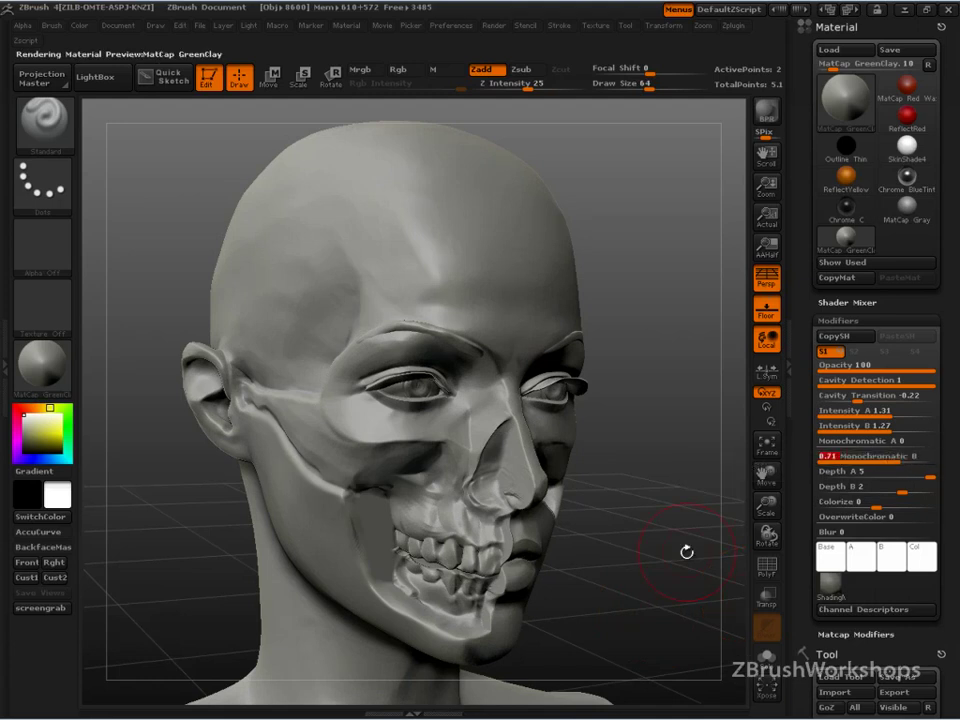
pyautogui.moveTo(686, 549); pyautogui.dragTo(664, 559)
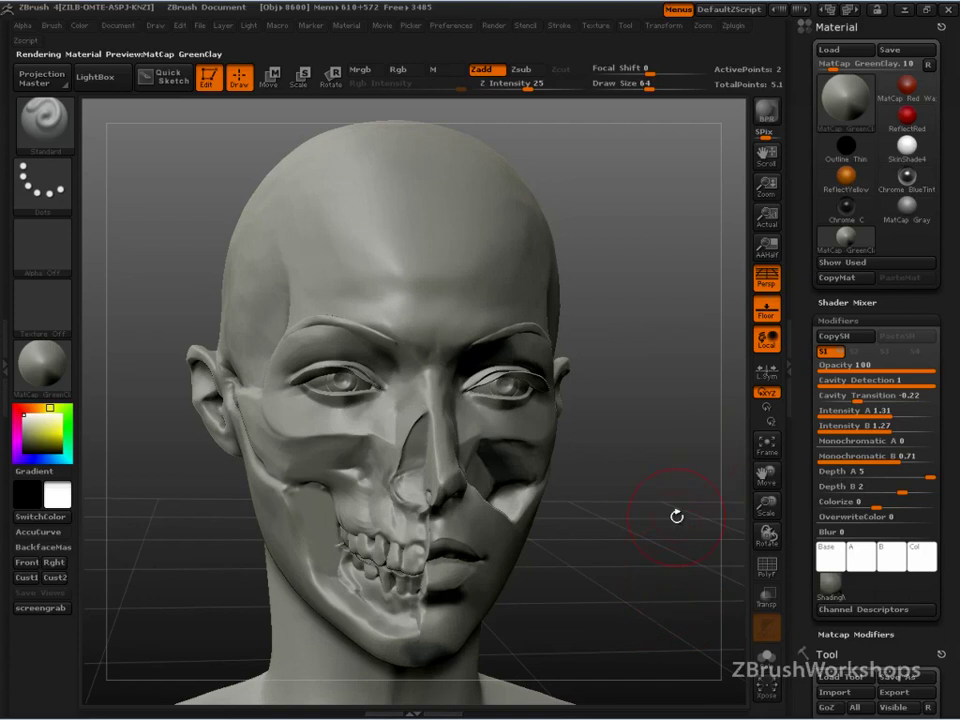
pyautogui.moveTo(690, 508); pyautogui.dragTo(654, 495)
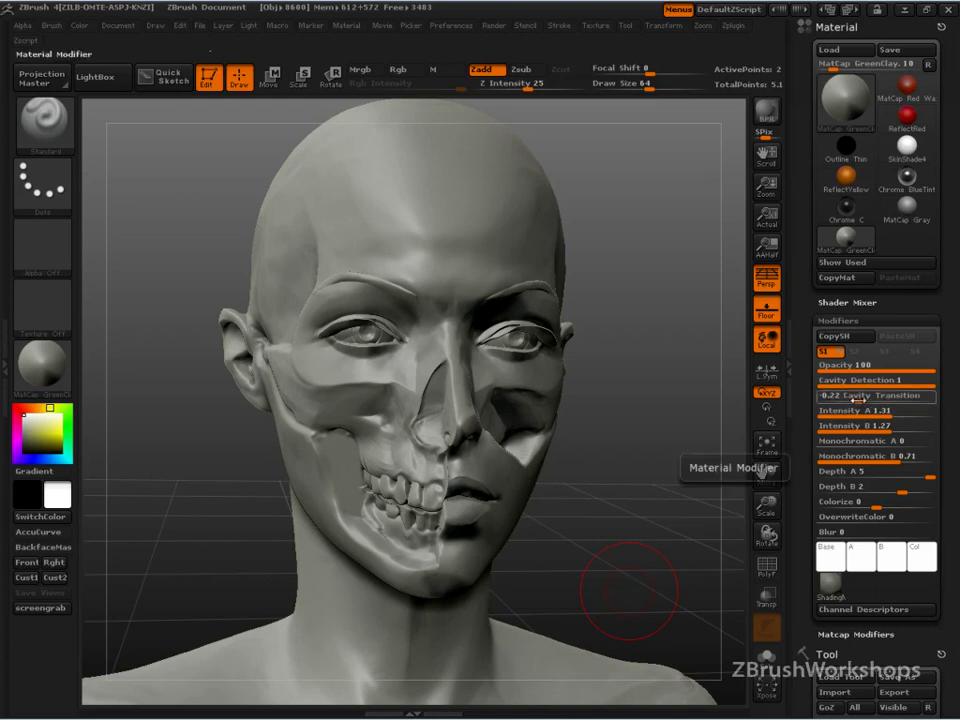
# Set the material's Cavity Transition to -0.3, Intensity A to 2.58 and Intensity B to 0.79
pyautogui.moveTo(856, 384); pyautogui.dragTo(937, 385)
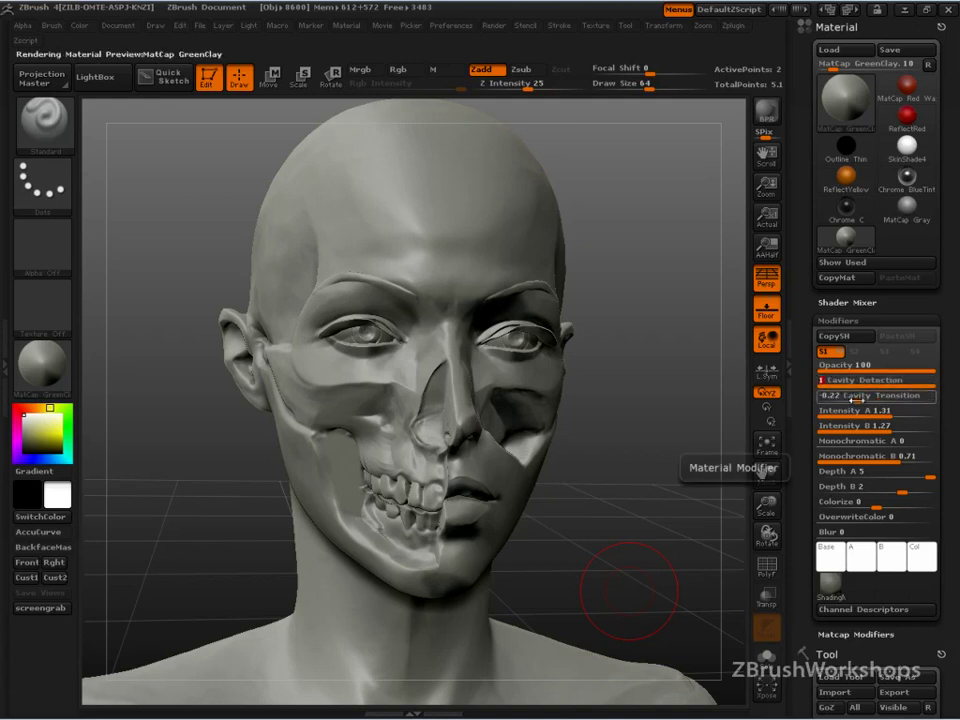
pyautogui.moveTo(855, 399)
pyautogui.mouseDown()
pyautogui.moveTo(829, 401)
pyautogui.moveTo(862, 400)
pyautogui.mouseUp()
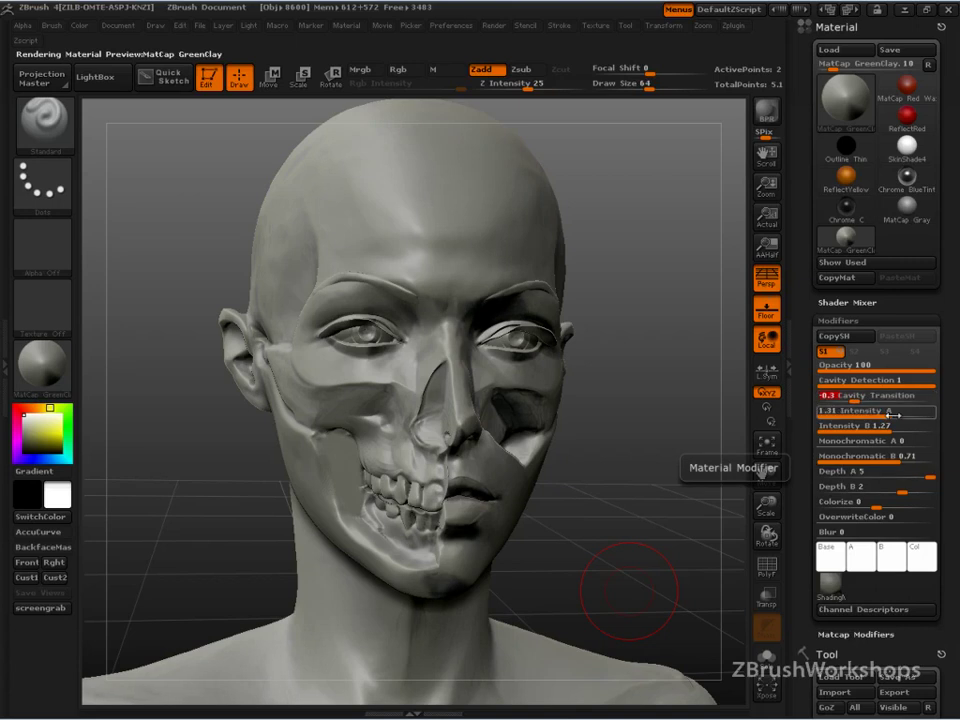
pyautogui.moveTo(891, 415)
pyautogui.mouseDown()
pyautogui.moveTo(908, 415)
pyautogui.moveTo(883, 432)
pyautogui.mouseUp()
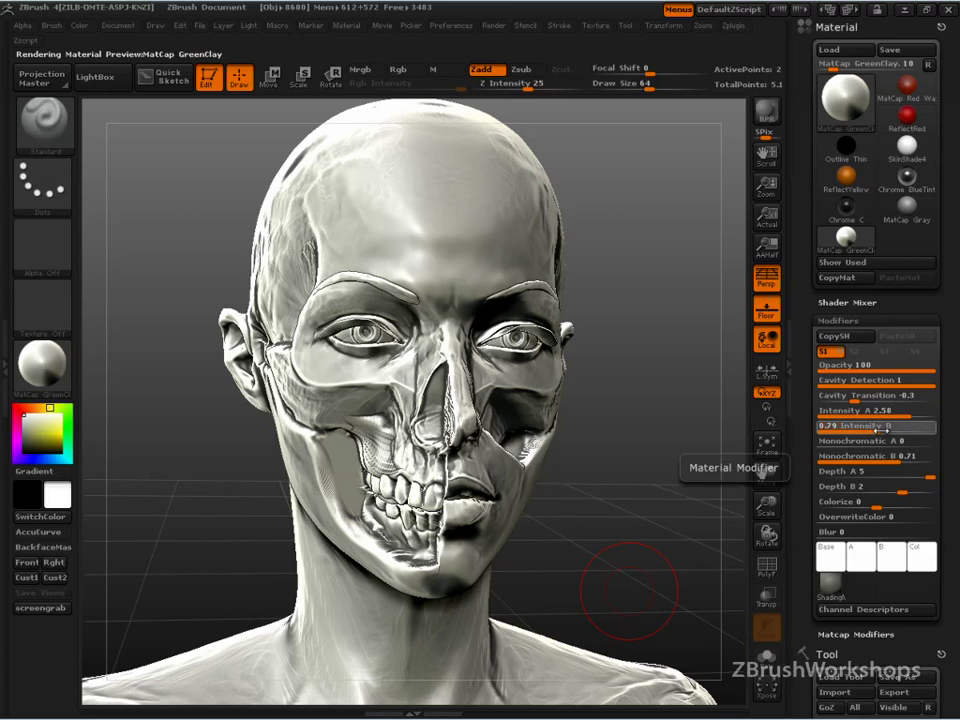
# Set Monochromatic B to 0 and both Depth A and Depth B to 1
pyautogui.moveTo(893, 459); pyautogui.dragTo(800, 470)
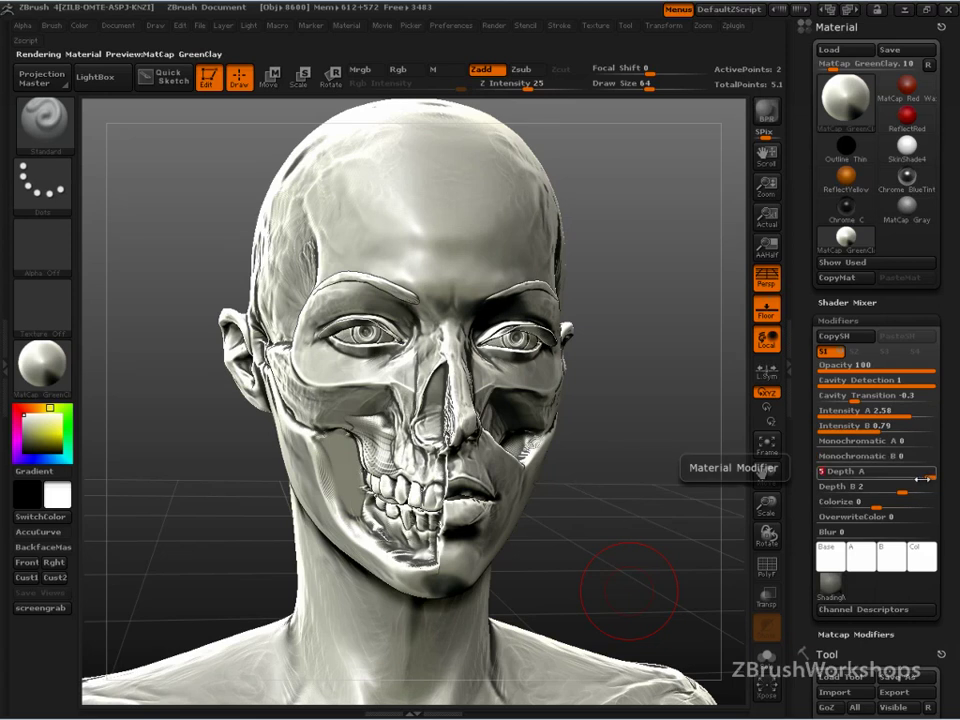
pyautogui.moveTo(921, 479); pyautogui.dragTo(893, 479)
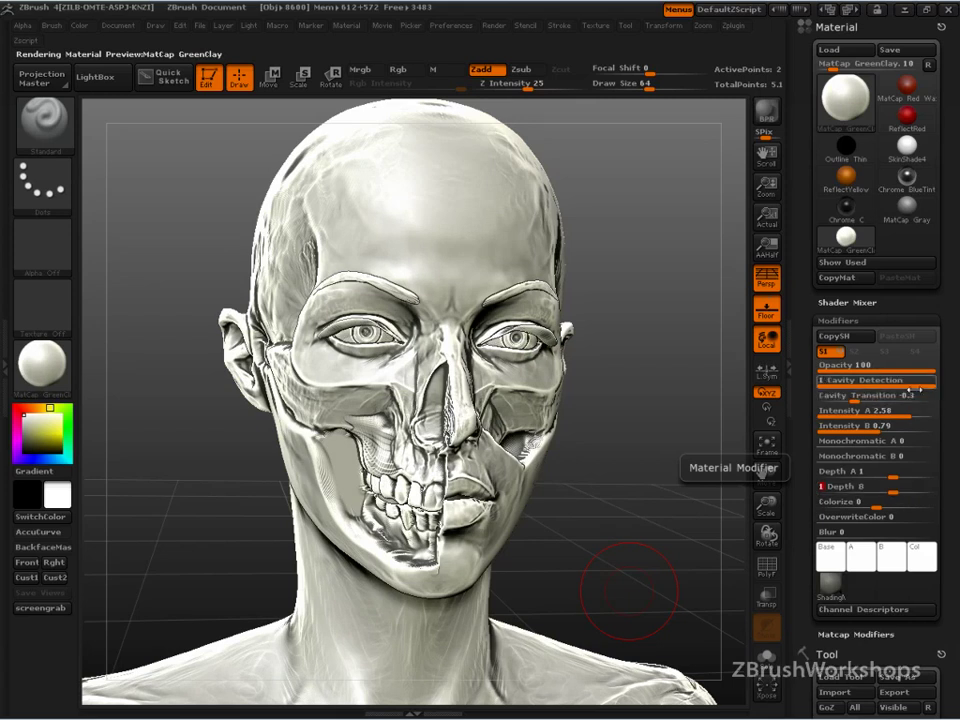
# Lower Cavity Detection to 0 to compare the bust's shading, and restore it to 1
pyautogui.click(895, 381)
pyautogui.moveTo(895, 381); pyautogui.dragTo(808, 381)
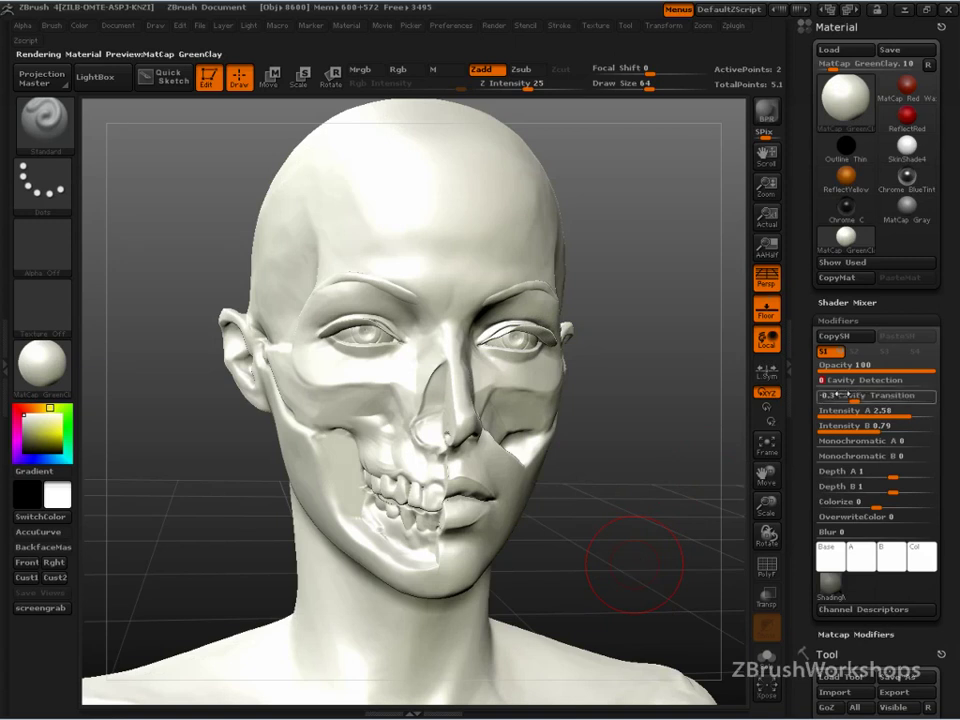
pyautogui.moveTo(830, 383); pyautogui.dragTo(919, 386)
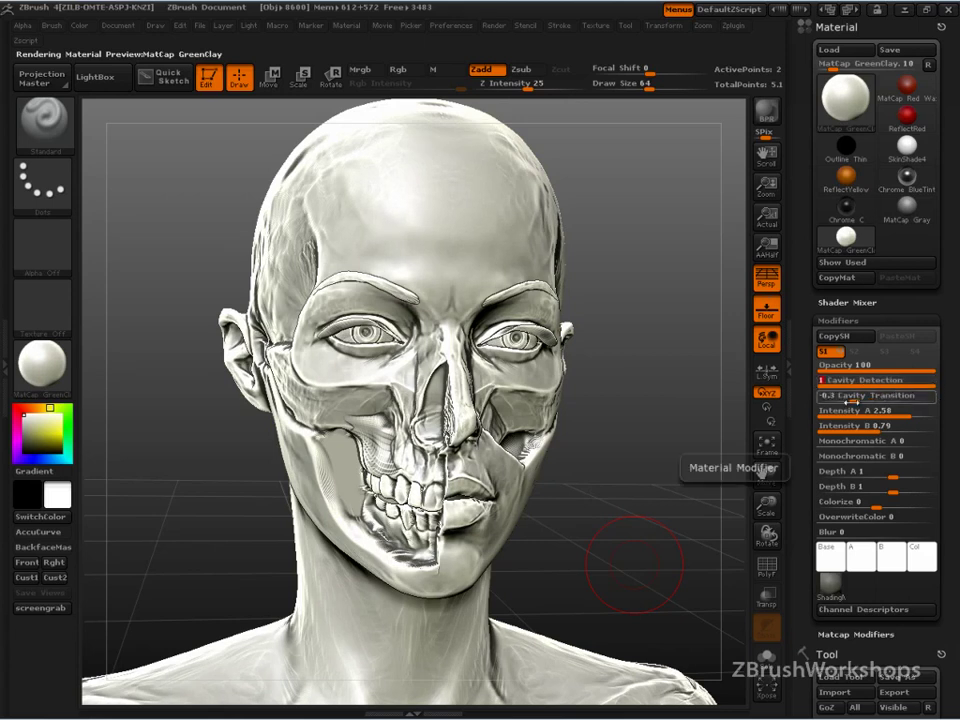
# Compare the material's Cavity Transition at -0.94 and 0, and lower Cavity Detection to 0 before restoring it to 1
pyautogui.moveTo(850, 399); pyautogui.dragTo(828, 397)
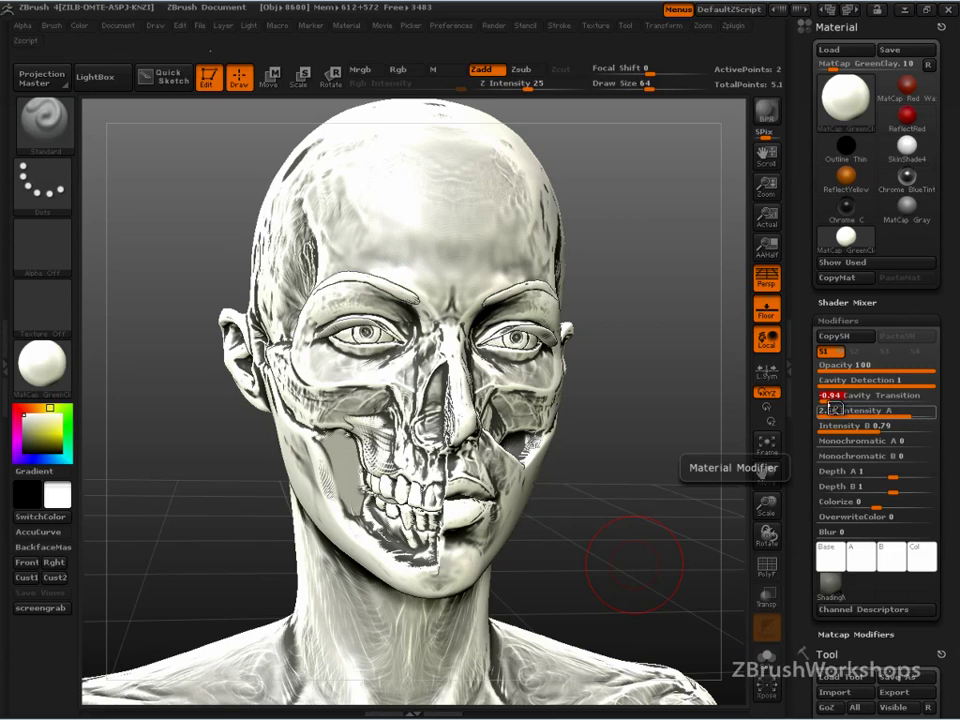
pyautogui.moveTo(842, 397); pyautogui.dragTo(876, 403)
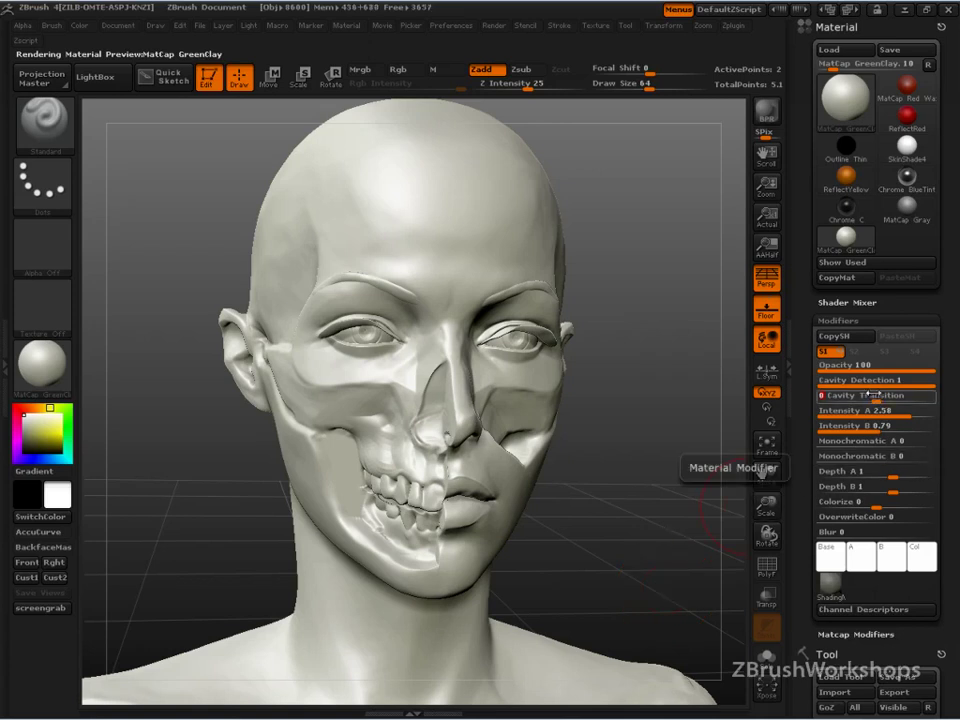
pyautogui.moveTo(876, 382)
pyautogui.mouseDown()
pyautogui.moveTo(848, 381)
pyautogui.moveTo(638, 503)
pyautogui.mouseUp()
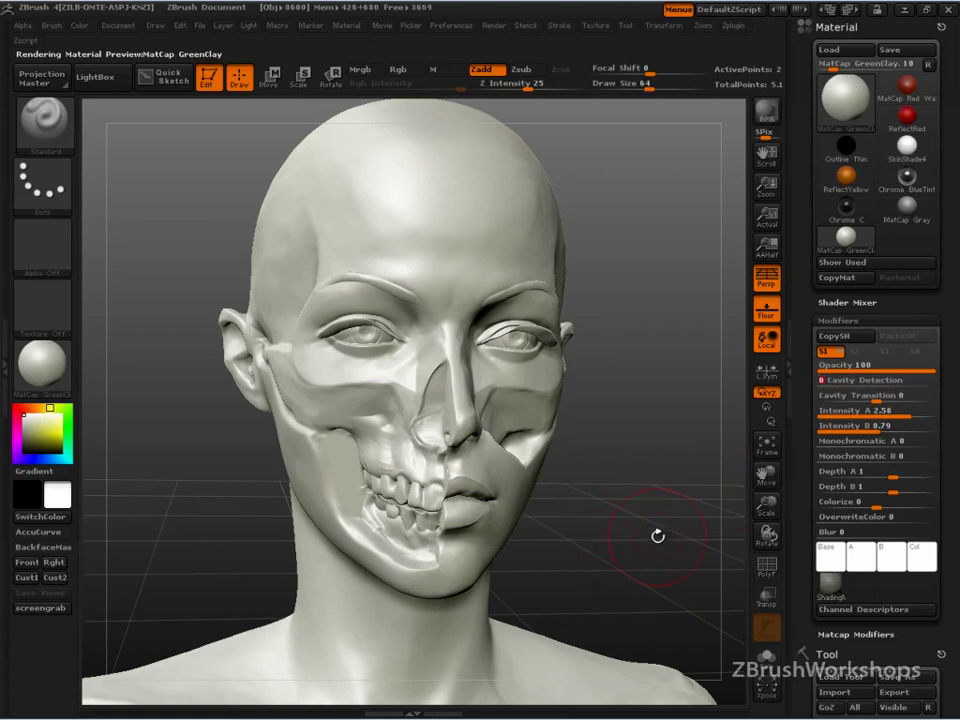
pyautogui.click(932, 384)
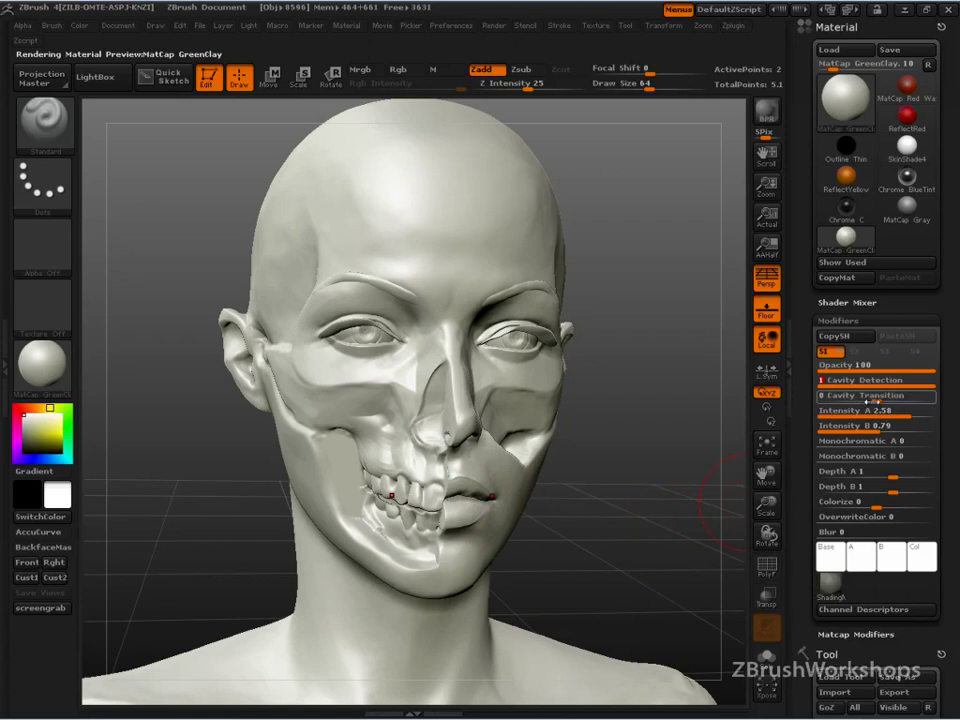
# Try Cavity Transition at its extremes of -1 and 1, and settle on -0.36
pyautogui.moveTo(870, 399); pyautogui.dragTo(810, 399)
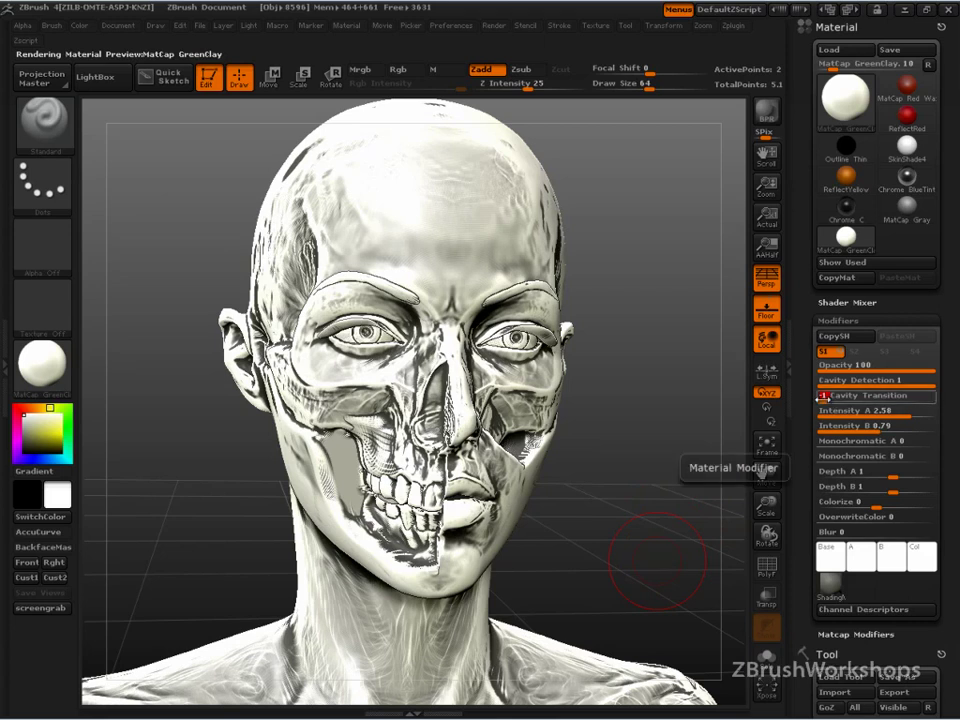
pyautogui.click(936, 400)
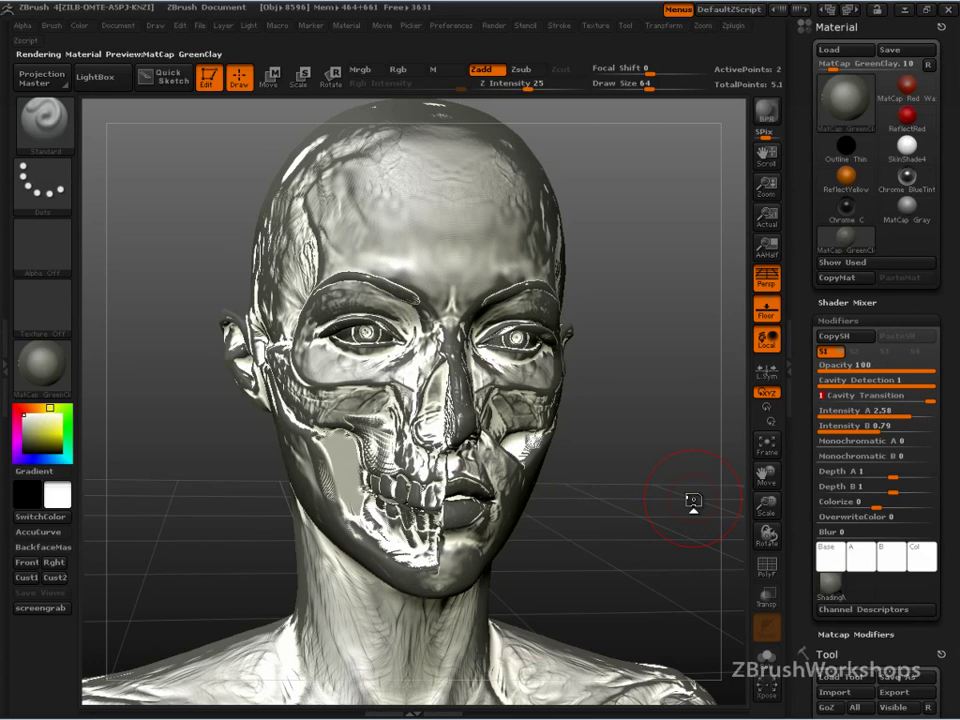
pyautogui.moveTo(928, 397); pyautogui.dragTo(853, 400)
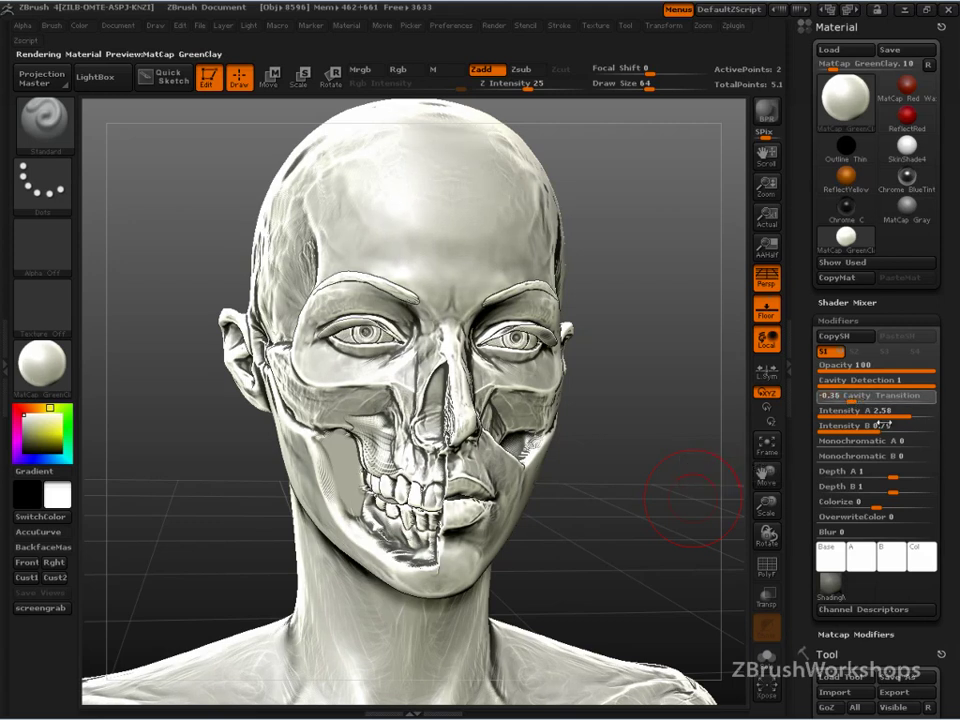
# Set the material's Intensity B to 1.27 and Intensity A to 1.59
pyautogui.click(879, 426)
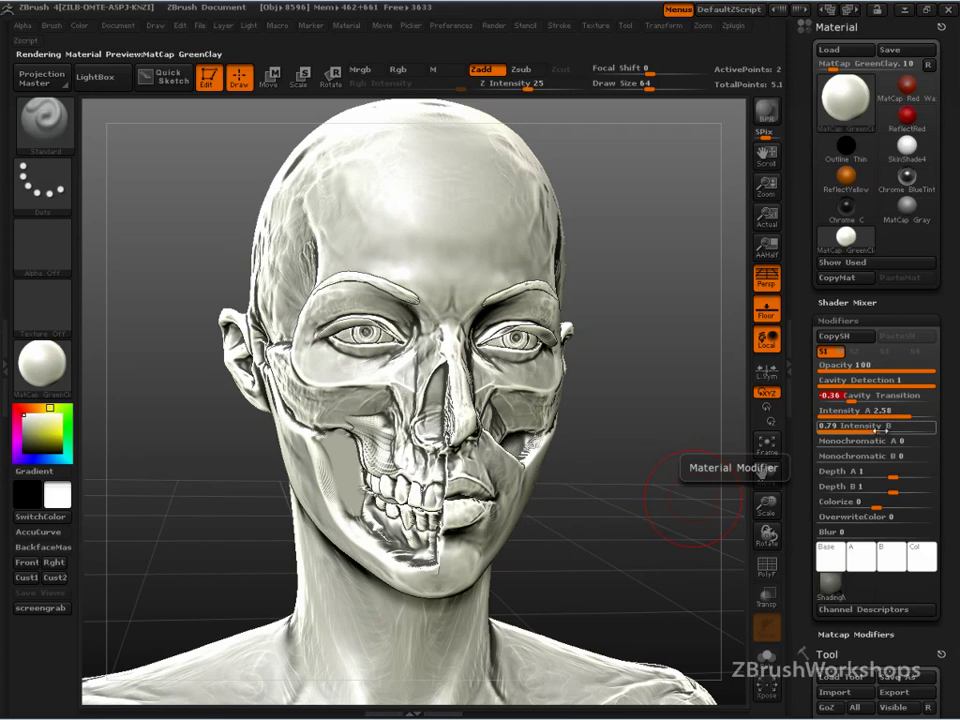
pyautogui.moveTo(879, 428)
pyautogui.mouseDown()
pyautogui.moveTo(897, 431)
pyautogui.moveTo(895, 417)
pyautogui.mouseUp()
pyautogui.click(892, 430)
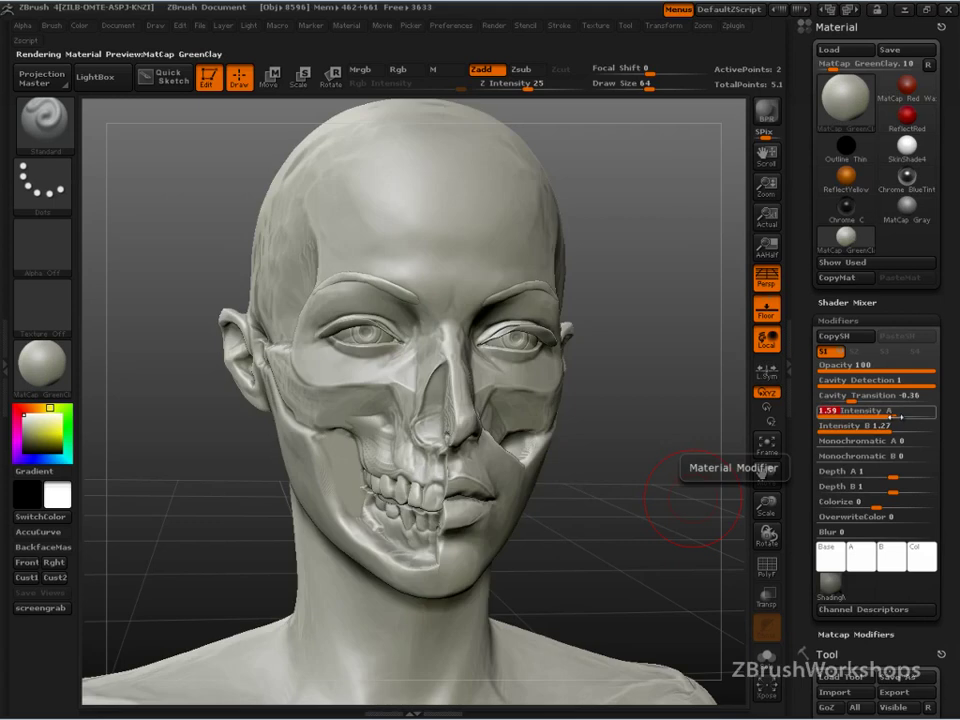
pyautogui.click(895, 417)
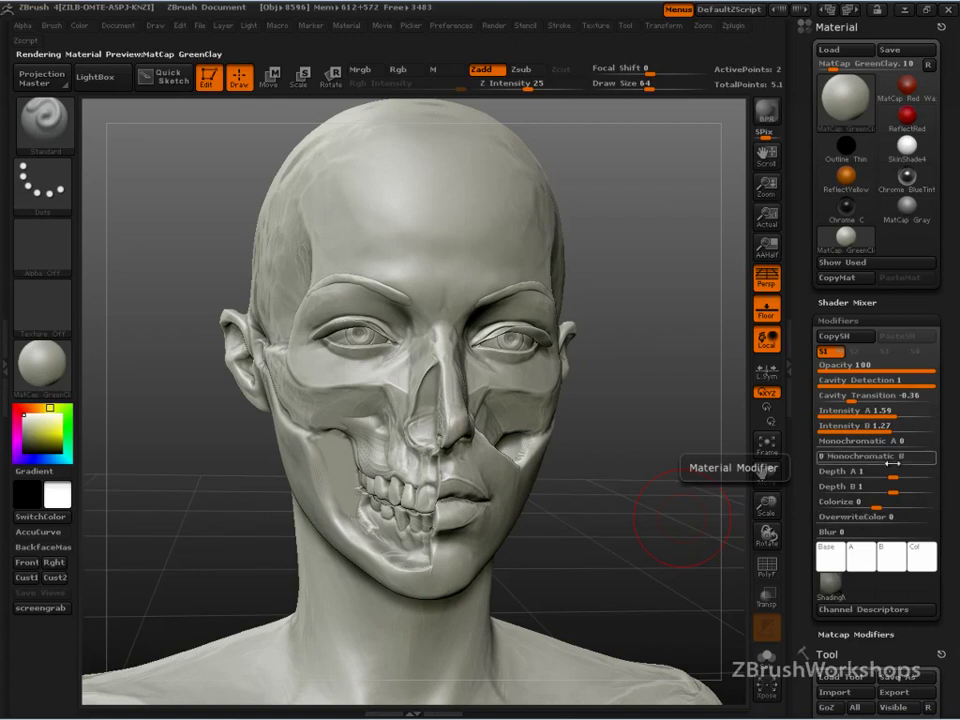
# Set the material's Monochromatic B to 0.57 and check the shading on the whole bust
pyautogui.moveTo(880, 456)
pyautogui.mouseDown()
pyautogui.moveTo(905, 456)
pyautogui.moveTo(892, 459)
pyautogui.mouseUp()
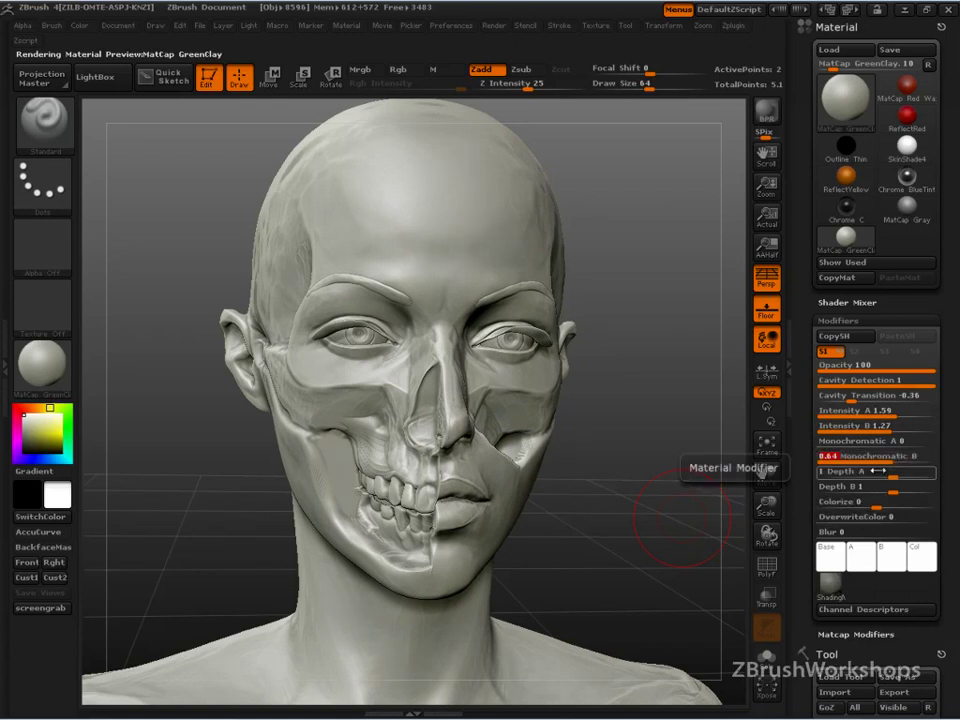
pyautogui.click(883, 461)
pyautogui.moveTo(683, 516); pyautogui.dragTo(704, 570)
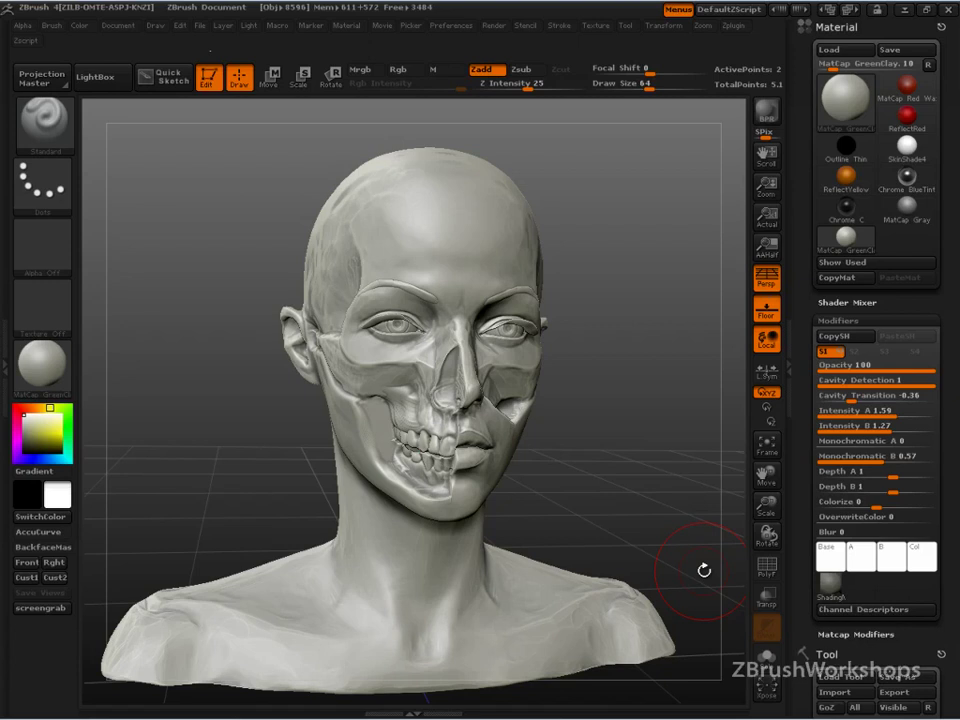
# Examine the enlarged preview of the material's ShadingMap001 texture
pyautogui.moveTo(829, 588)
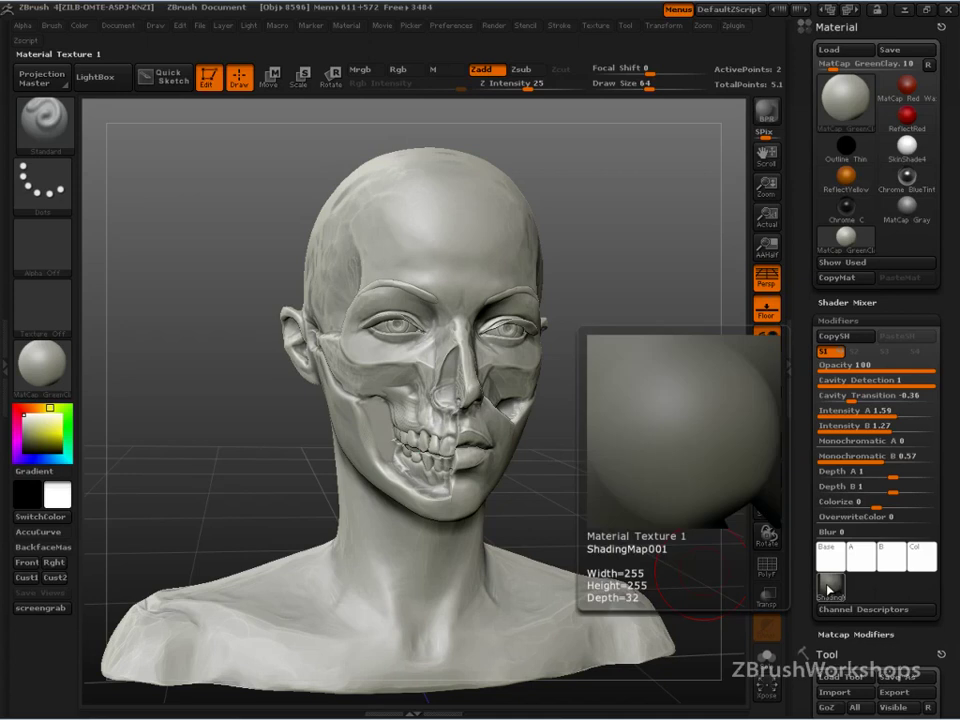
pyautogui.click(828, 590)
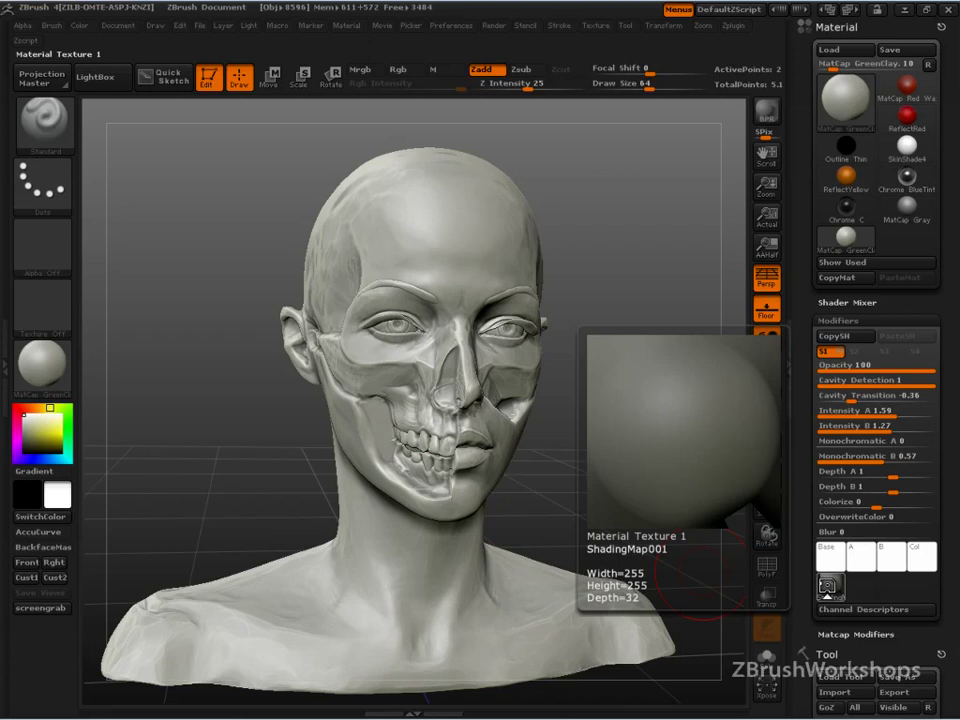